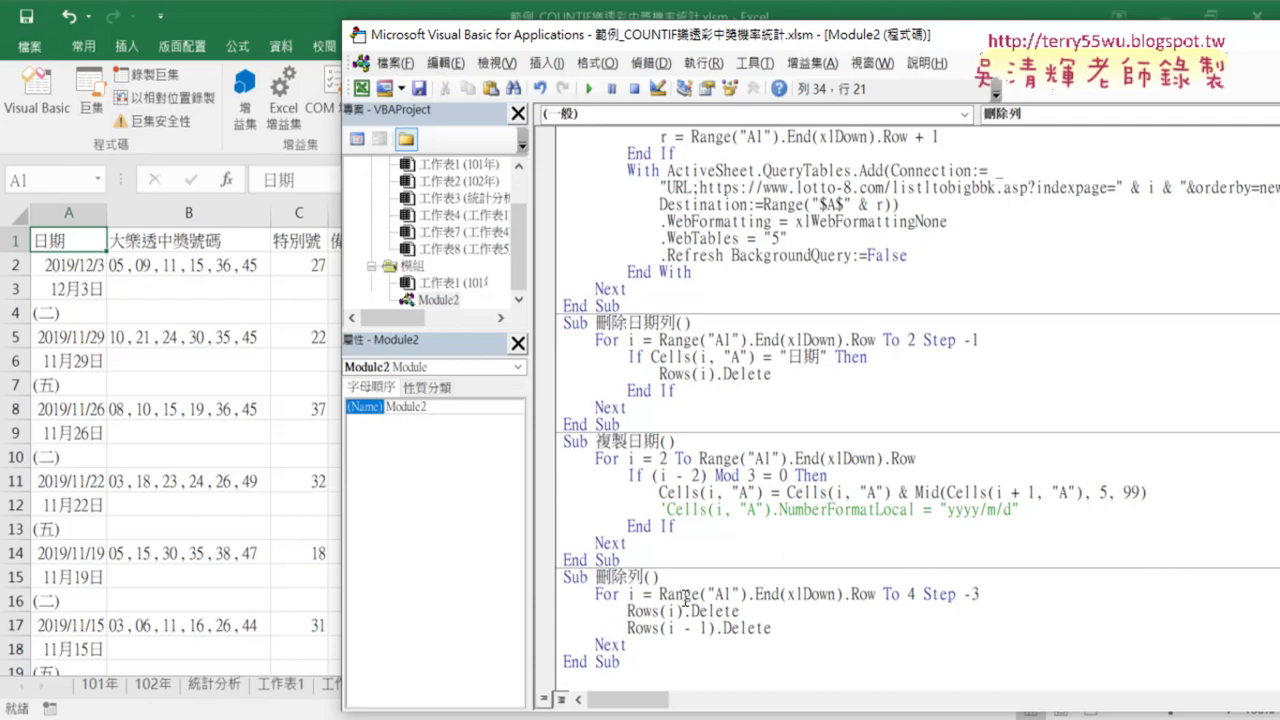
- Check the last filled row of column A on 工作表5, then go back to the 刪除列 code
left_click(83, 530)
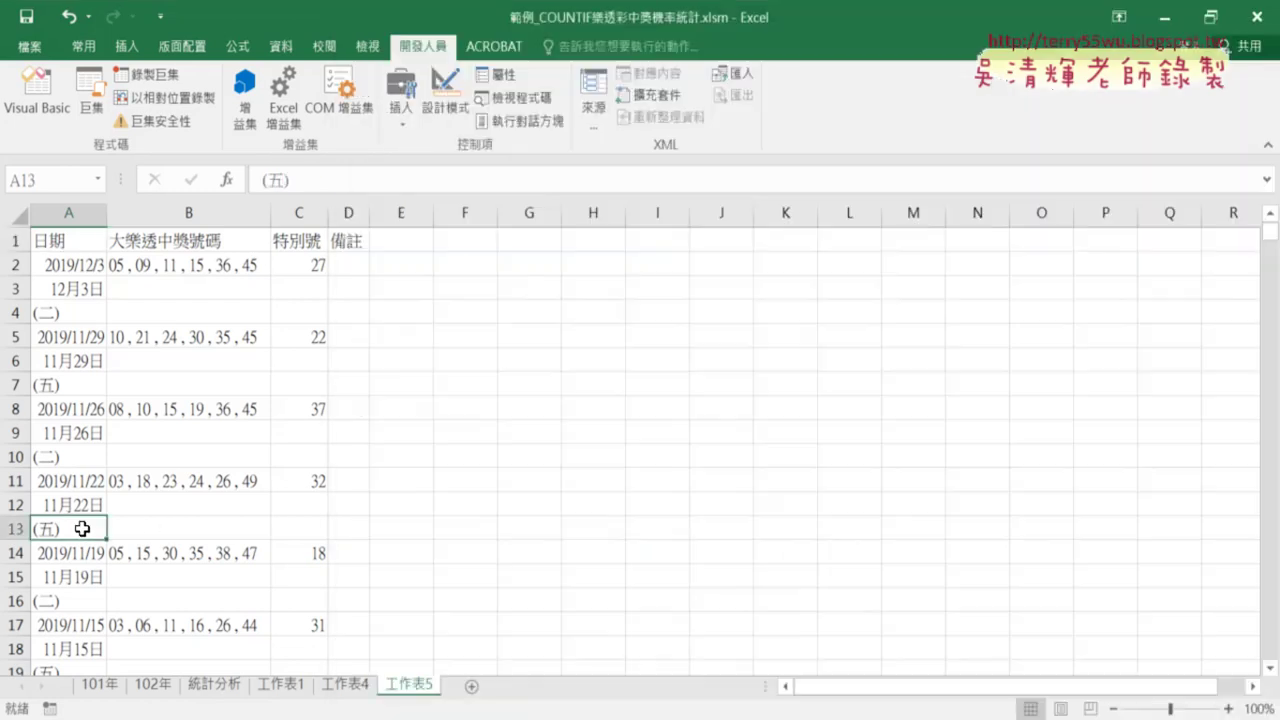
key("ctrl+Down")
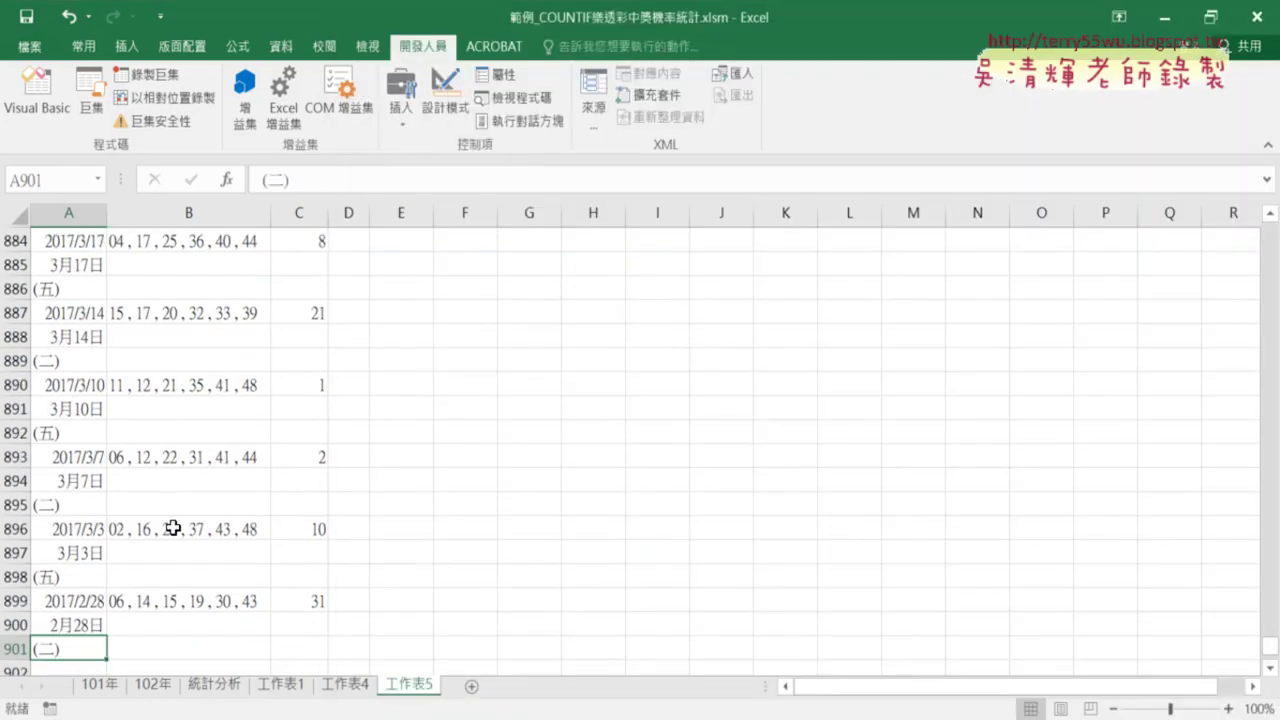
scroll(150, 530, "down", 1)
left_click(45, 100)
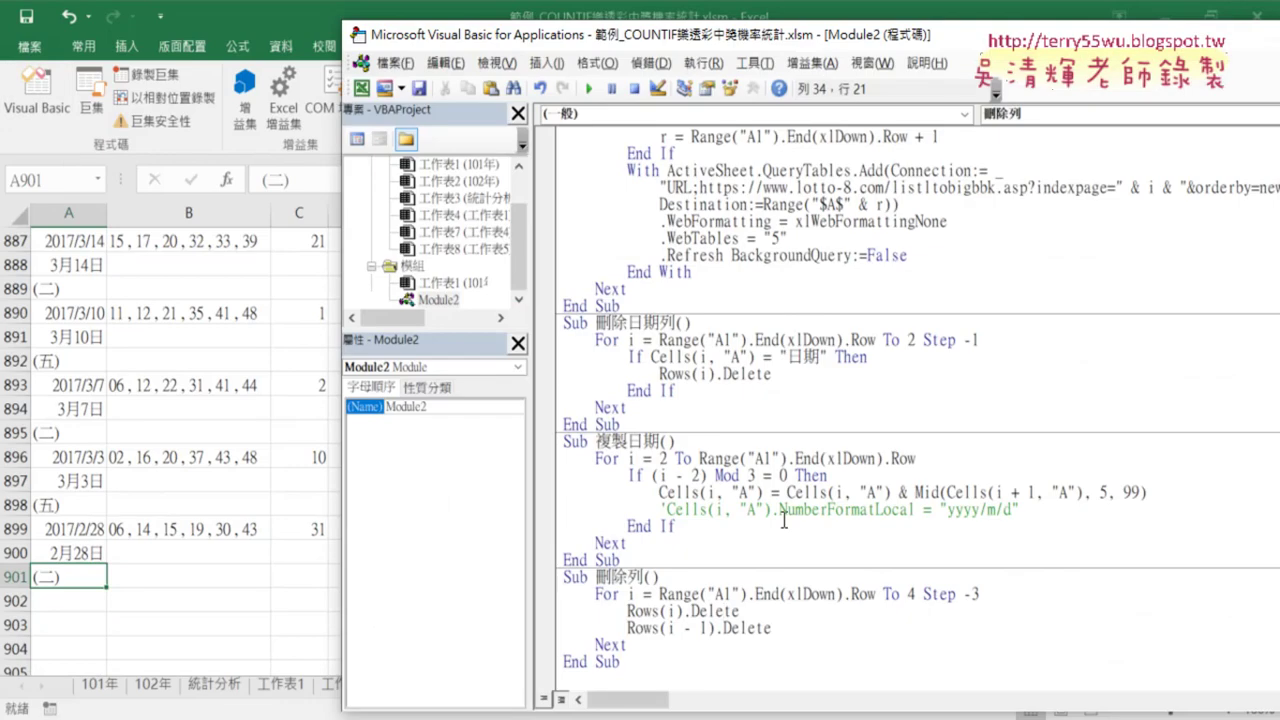
- Delete the old body of 刪除列, leaving only the Sub 刪除列() header
left_click_drag(776, 628, 553, 594)
key("shift+Down")
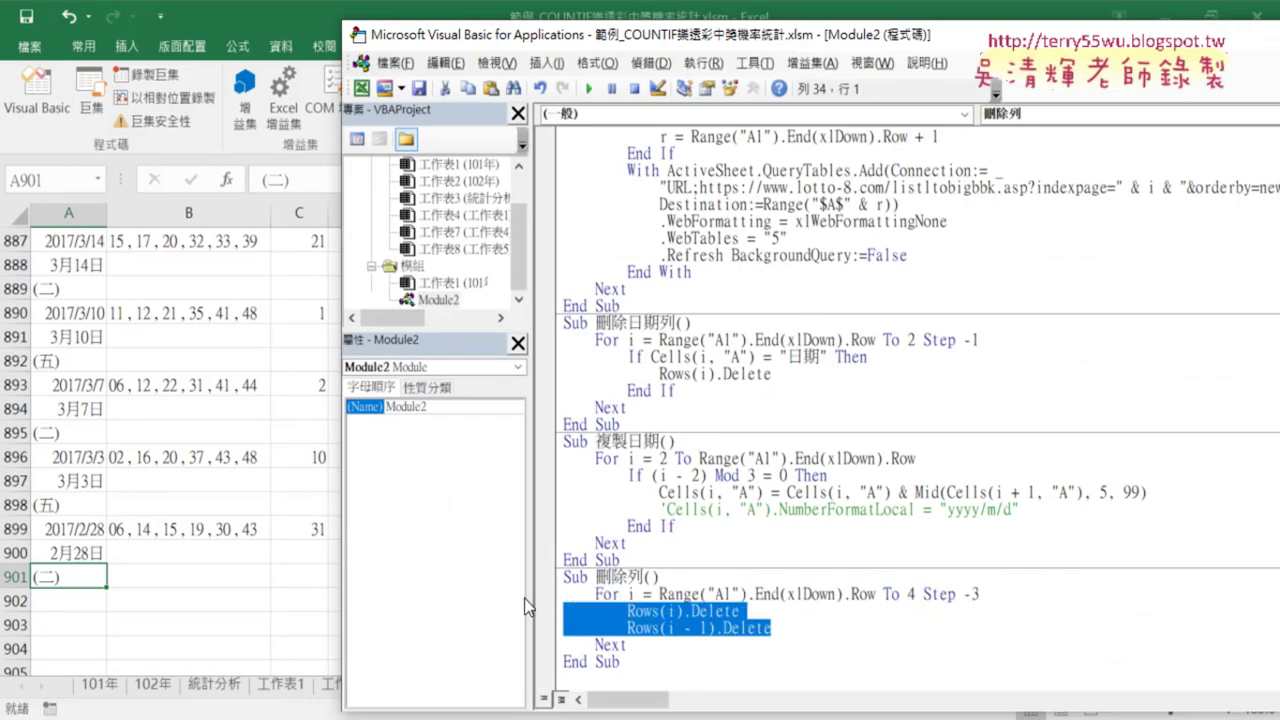
key("Delete")
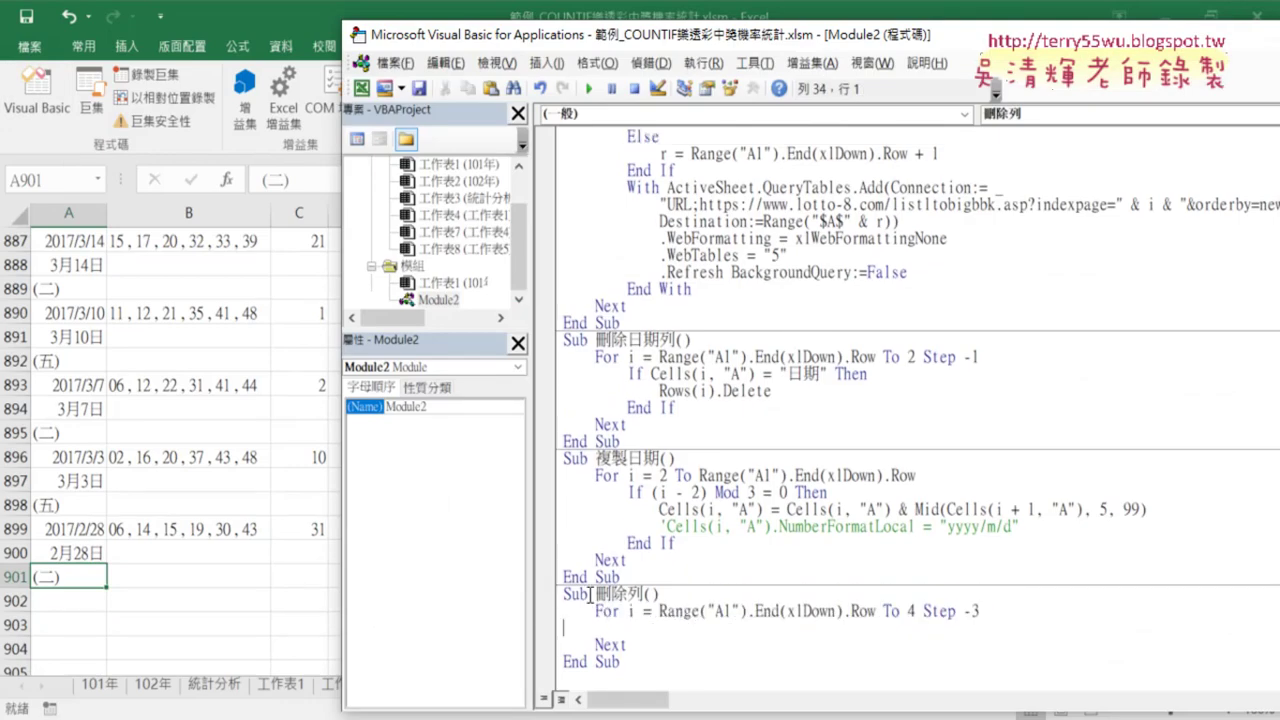
mouse_move(595, 594)
left_mouse_down()
mouse_move(642, 592)
mouse_move(648, 662)
left_mouse_up()
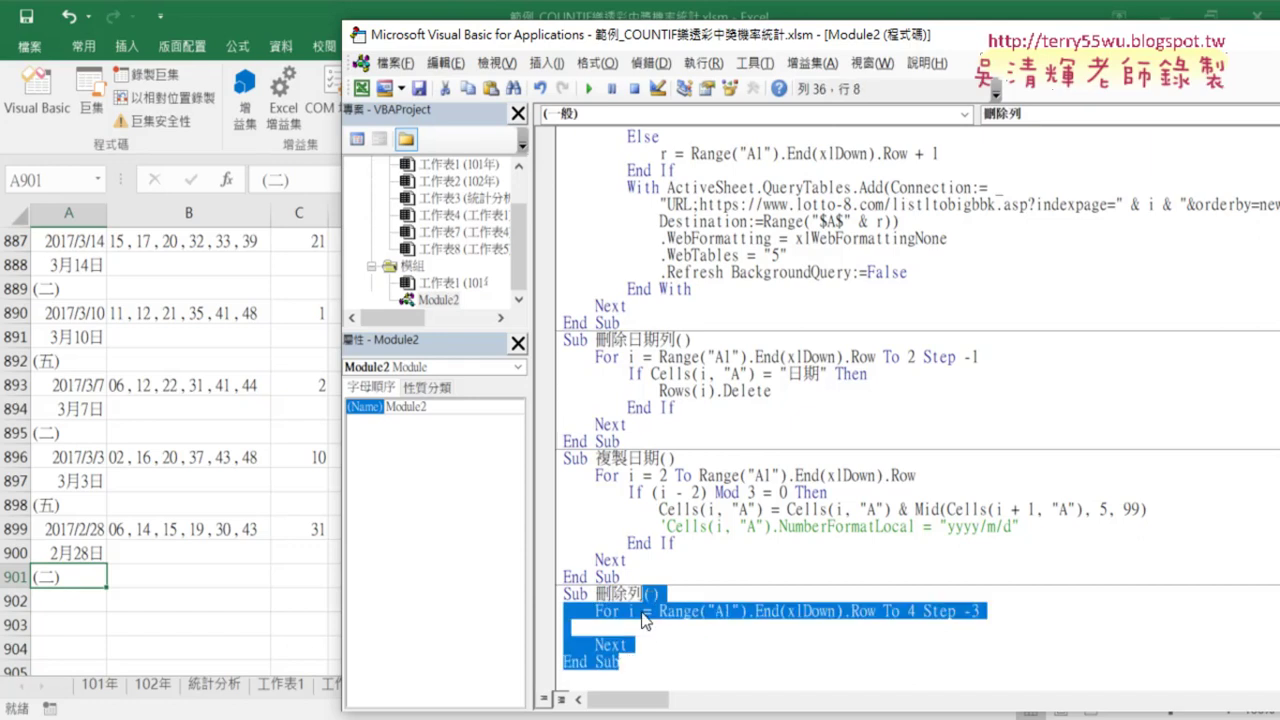
key("Delete")
key("Return")
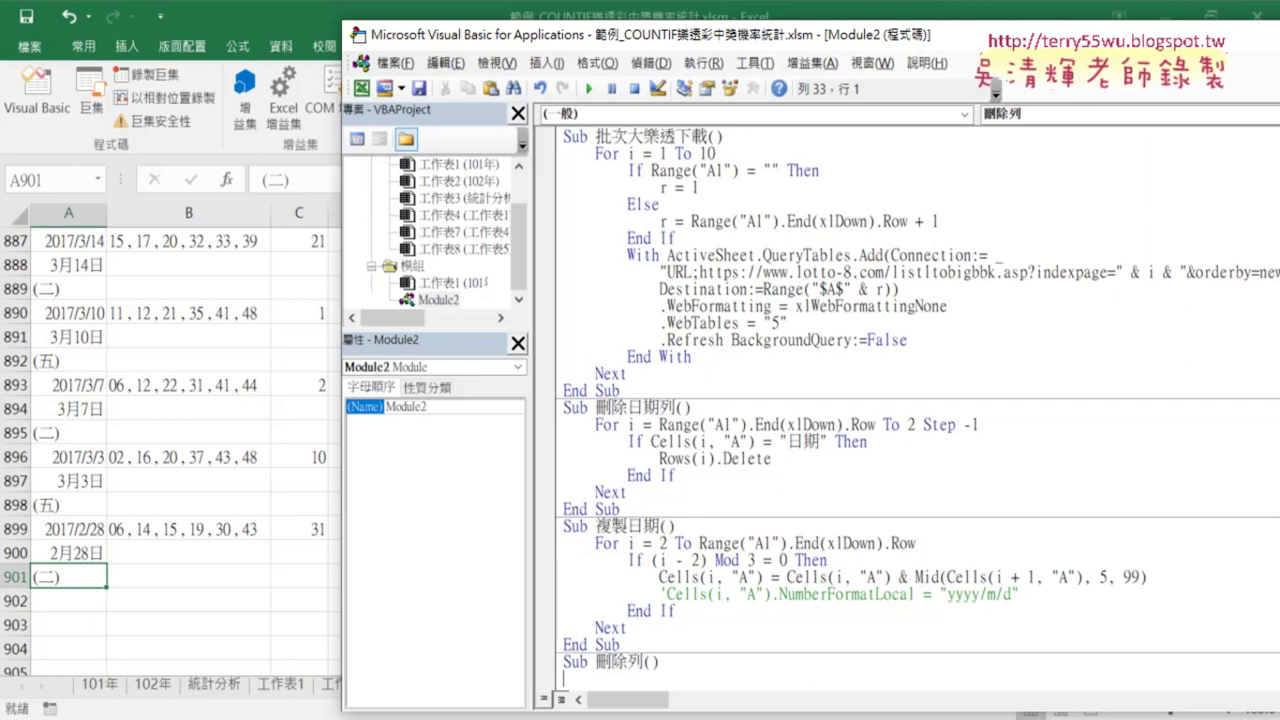
- Add blank lines below End Sub and indent an empty line inside 刪除列
scroll(656, 605, "down", 1)
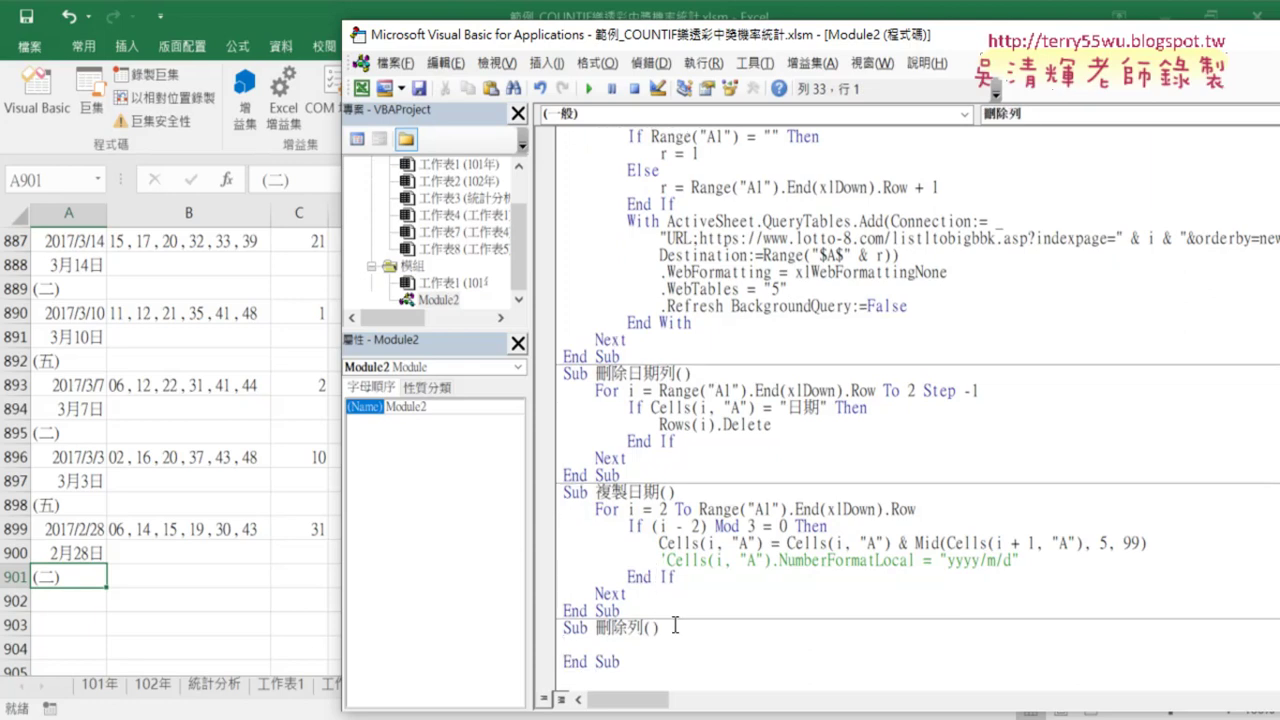
left_click(640, 680)
key("Return")
key("Return")
key("Return")
key("Return")
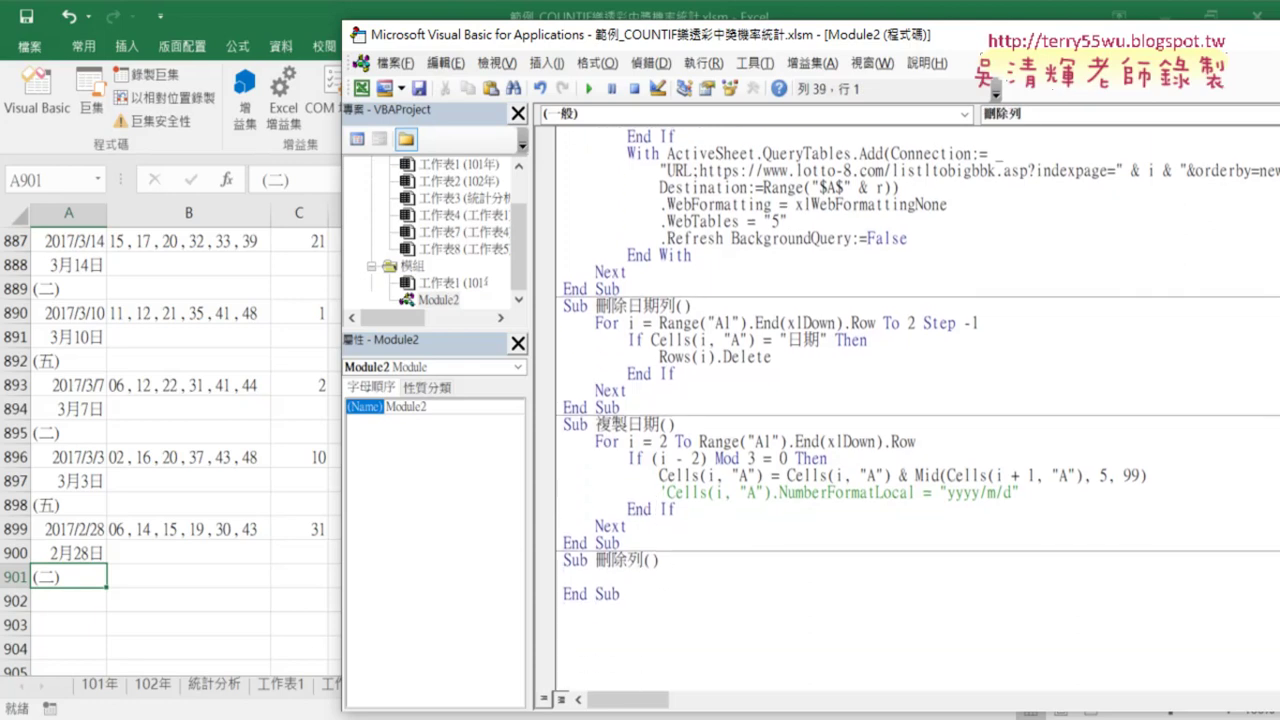
key("Return")
key("Return")
key("Return")
scroll(663, 620, "down", 1)
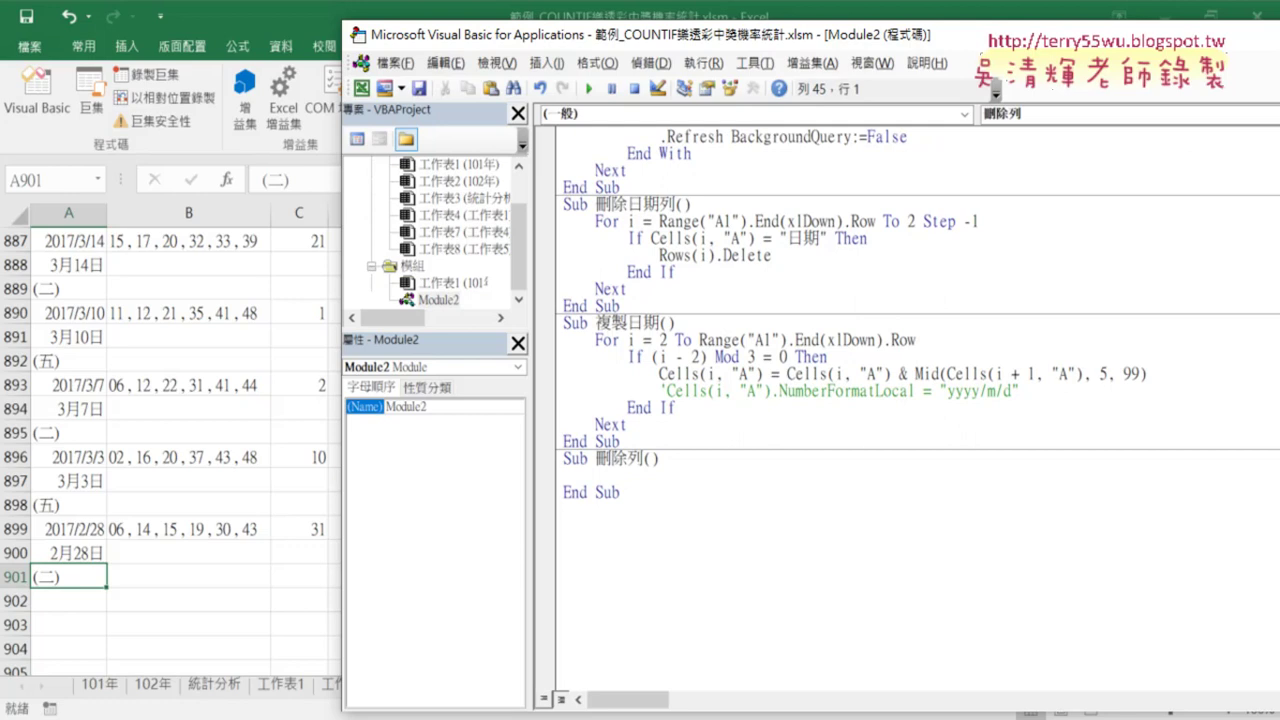
left_click(644, 456)
key("Tab")
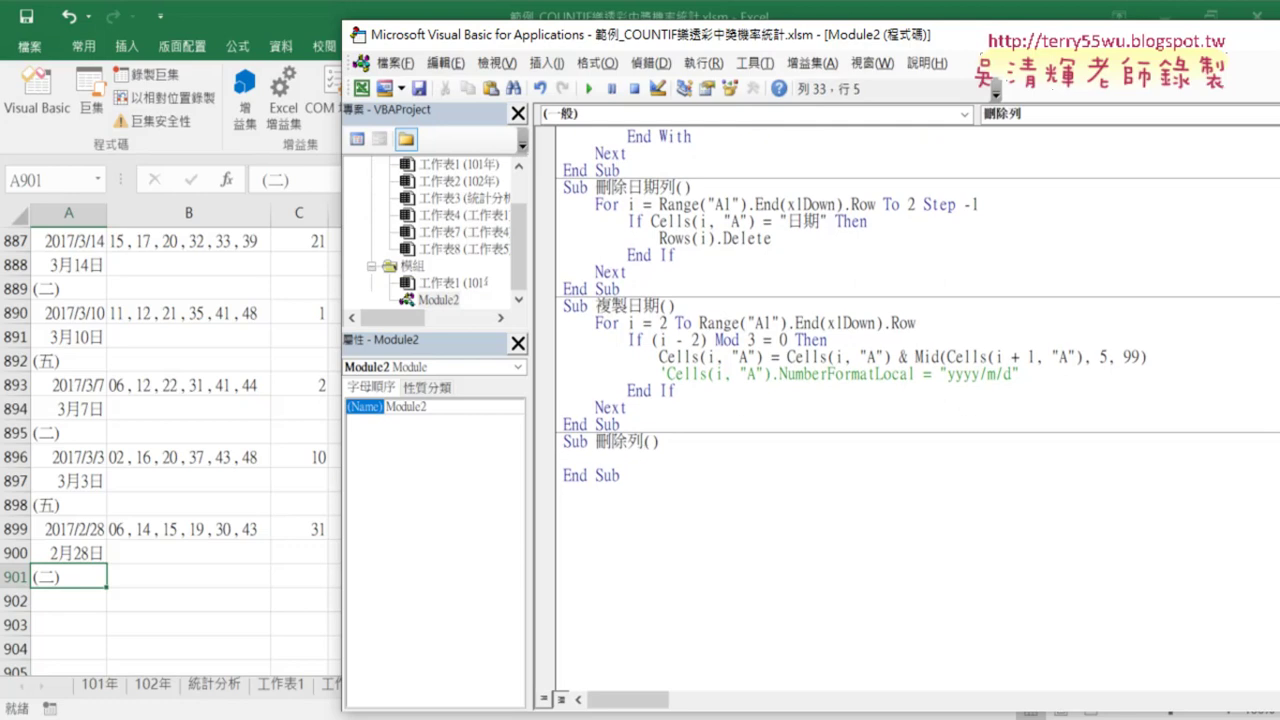
- Type the loop start For i = Range("A1").End(xlDown).Row To inside 刪除列
type("for")
type("i=")
type("ran")
type("ge(")
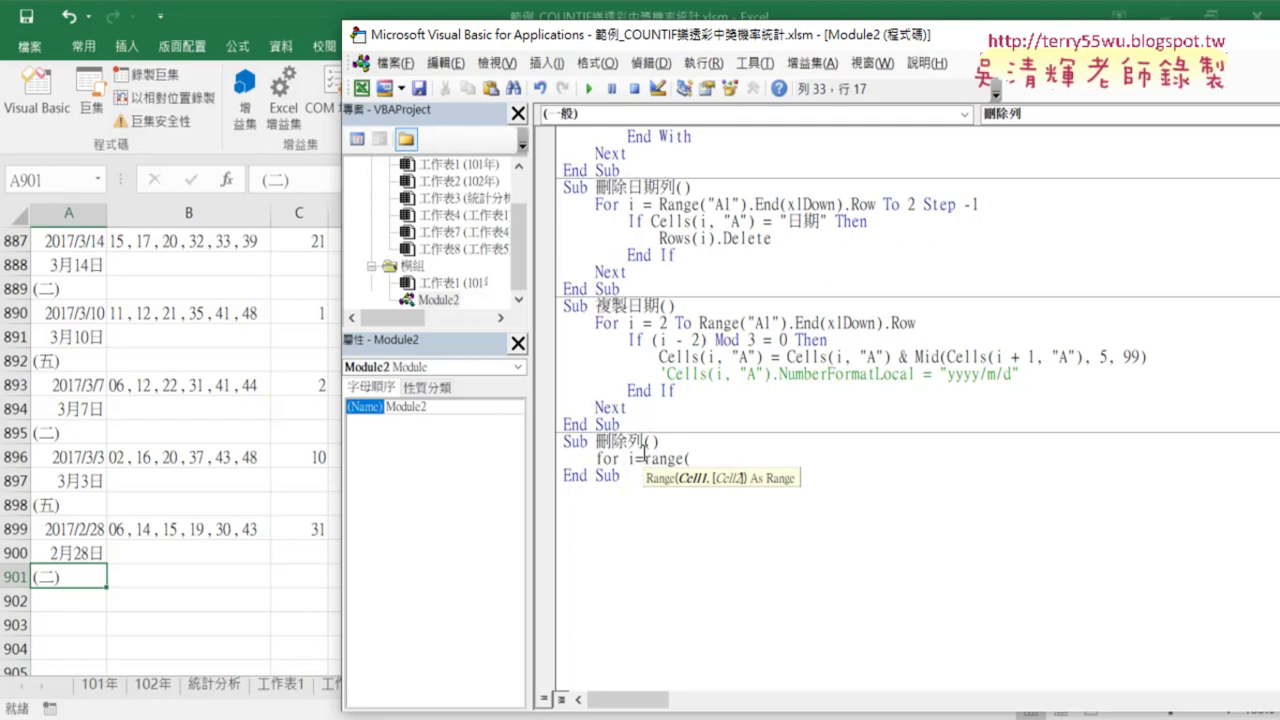
type("\"A1")
type("\").")
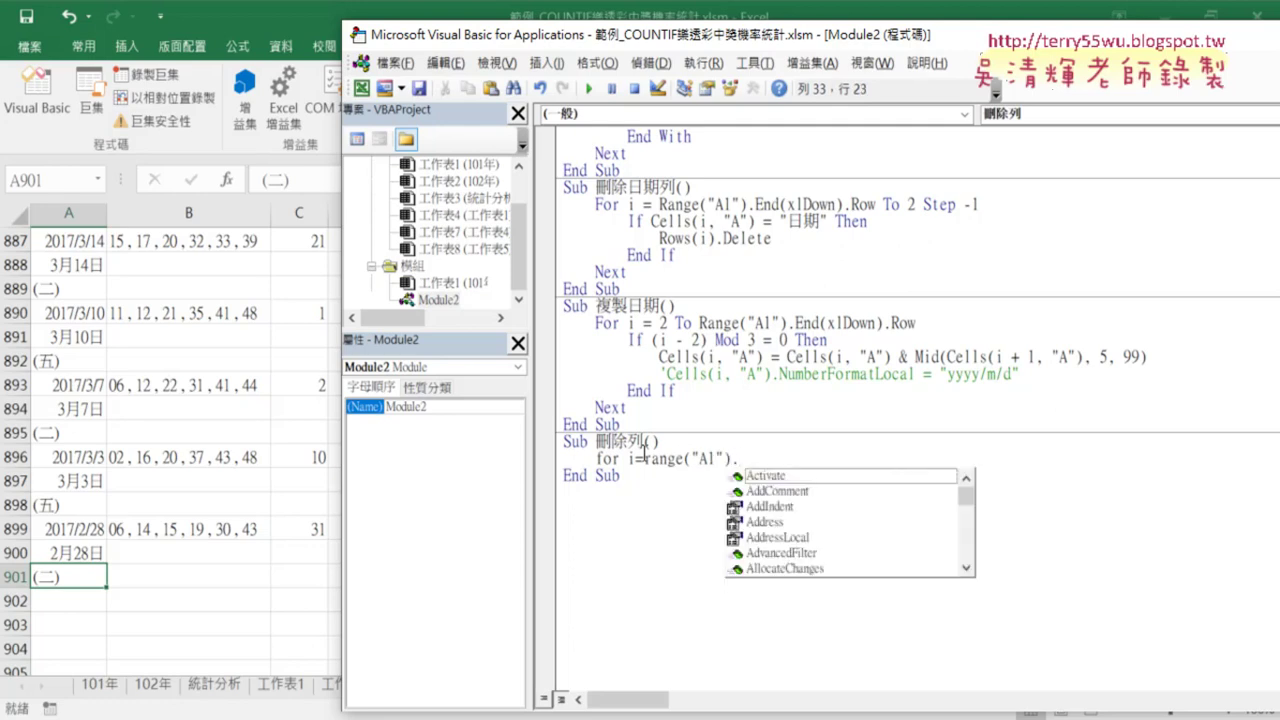
type("End ")
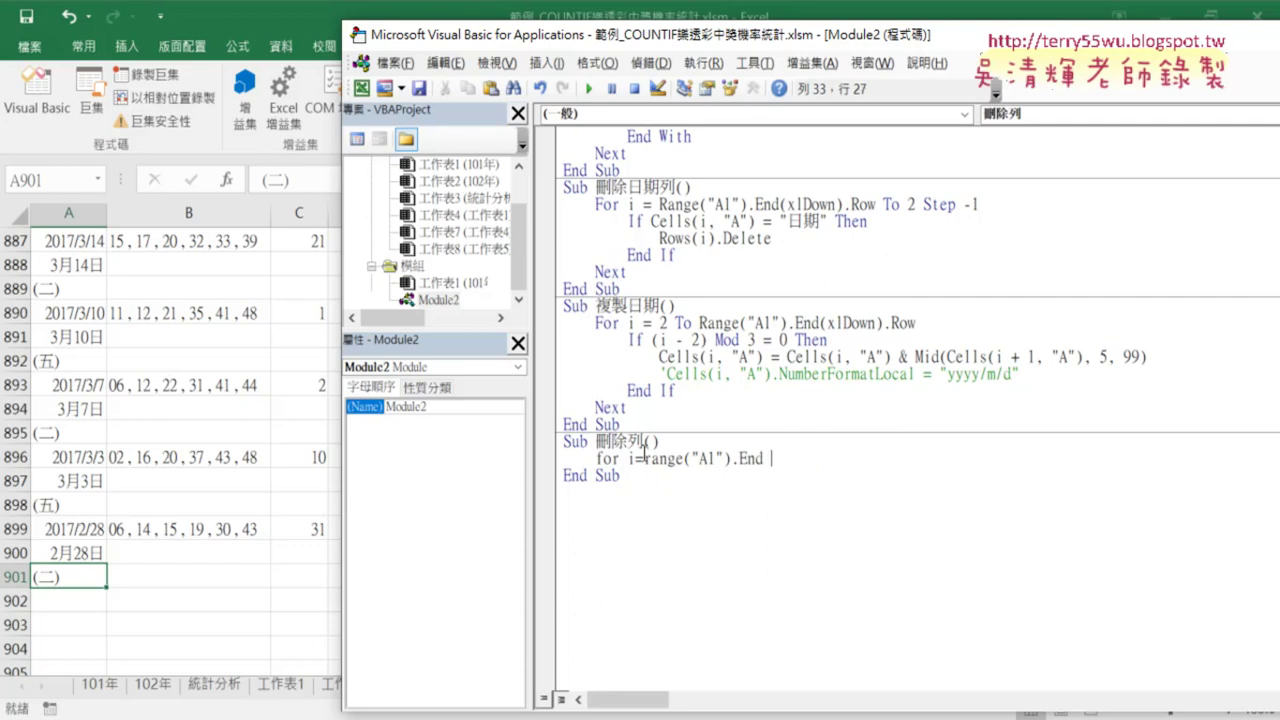
type("(")
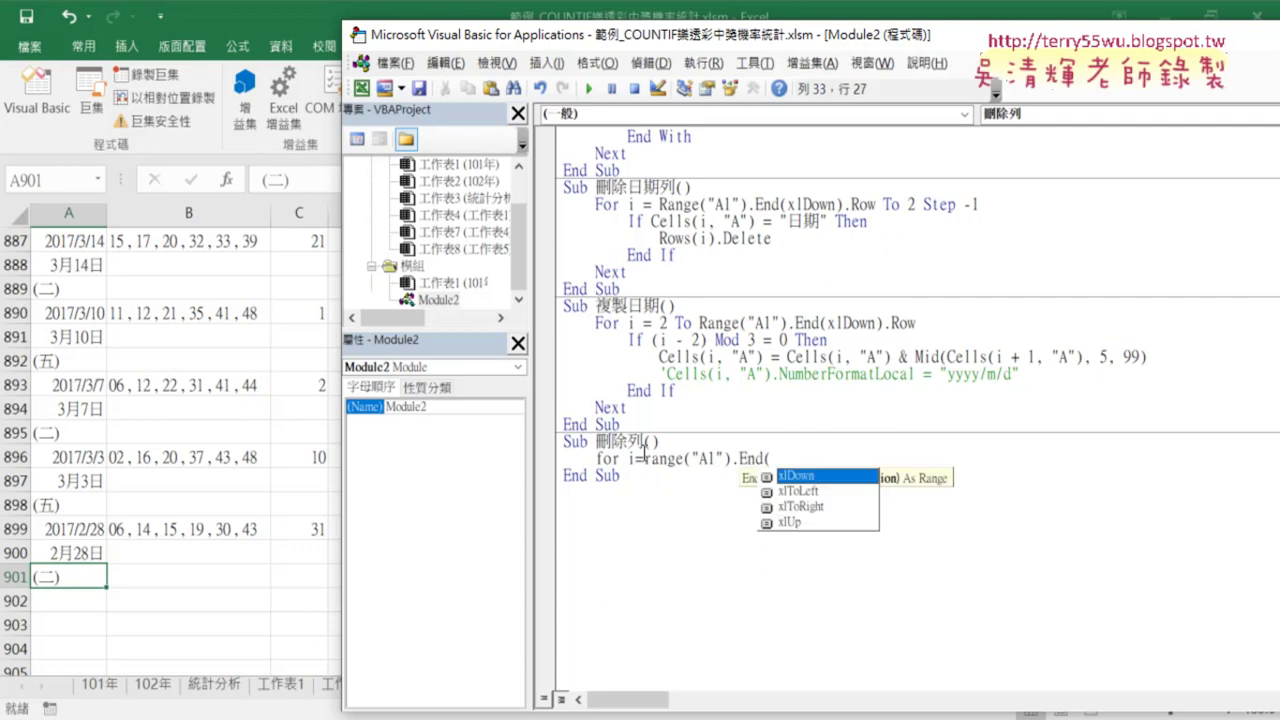
type("xlDown ).")
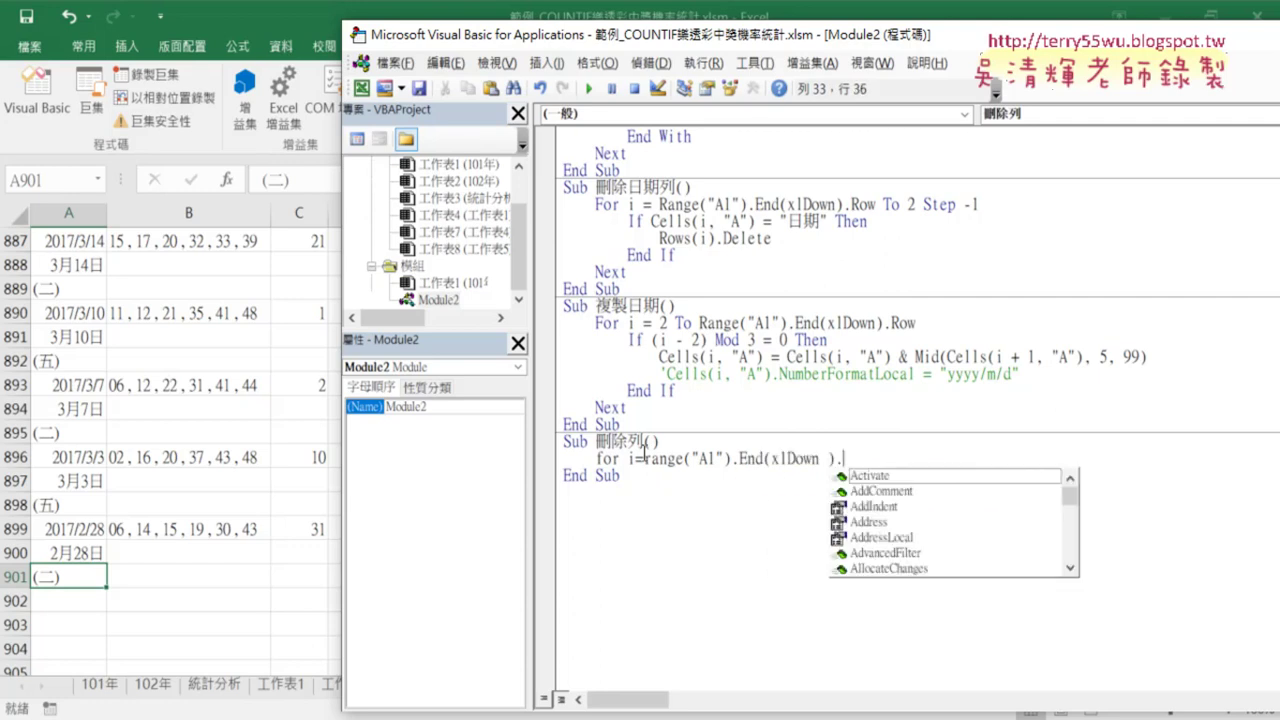
type("Row ")
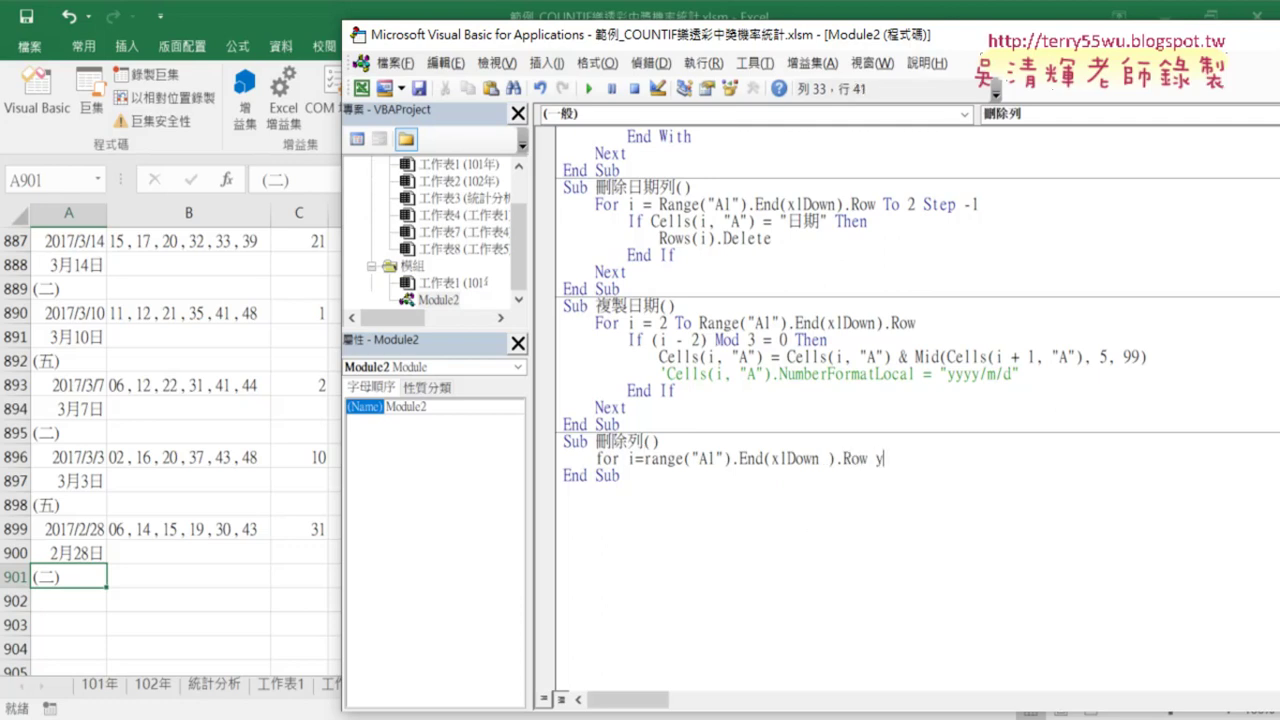
type("to")
left_click(164, 478)
scroll(164, 464, "up", 7)
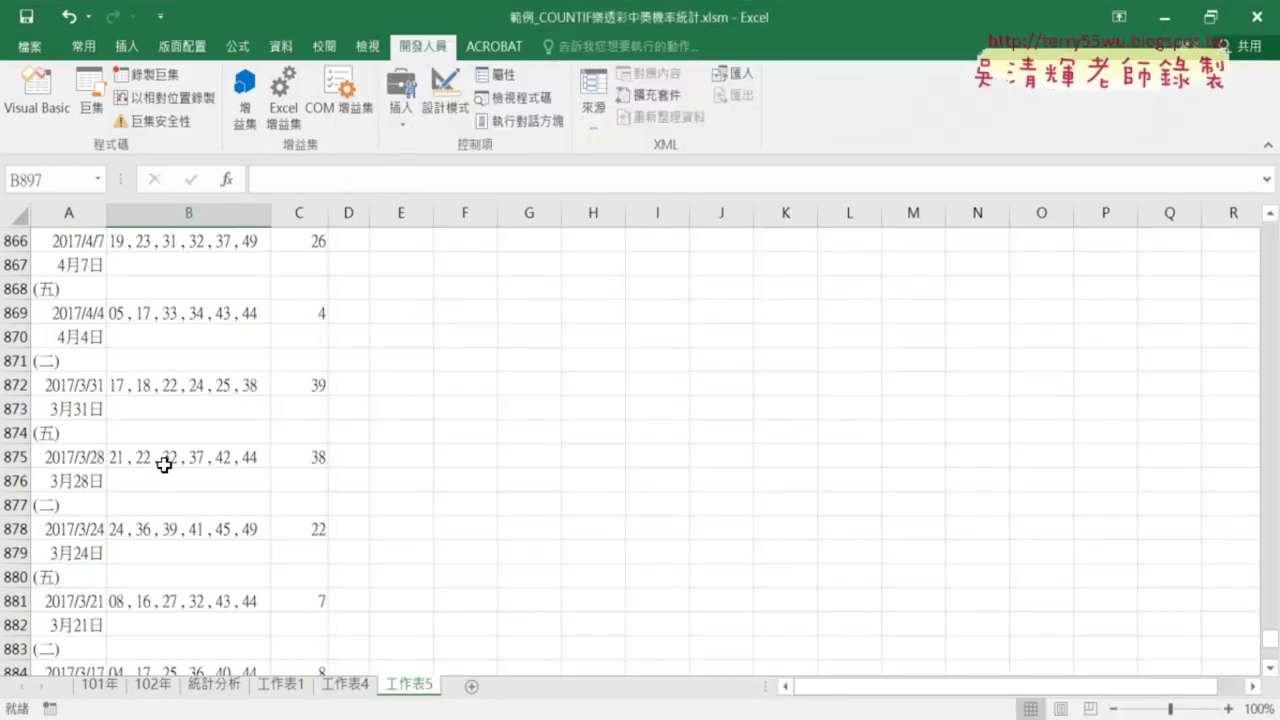
scroll(164, 464, "up", 2)
left_click_drag(1268, 640, 1270, 232)
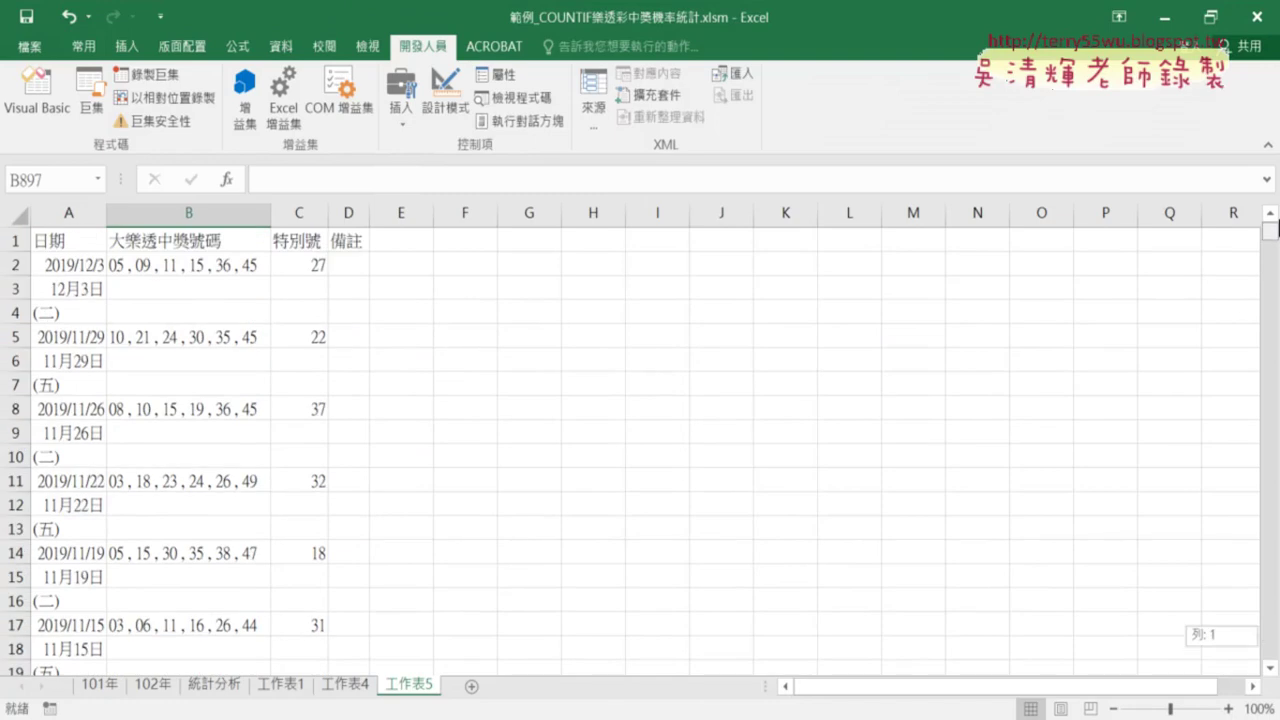
left_click(15, 313)
left_click_drag(20, 296, 23, 289)
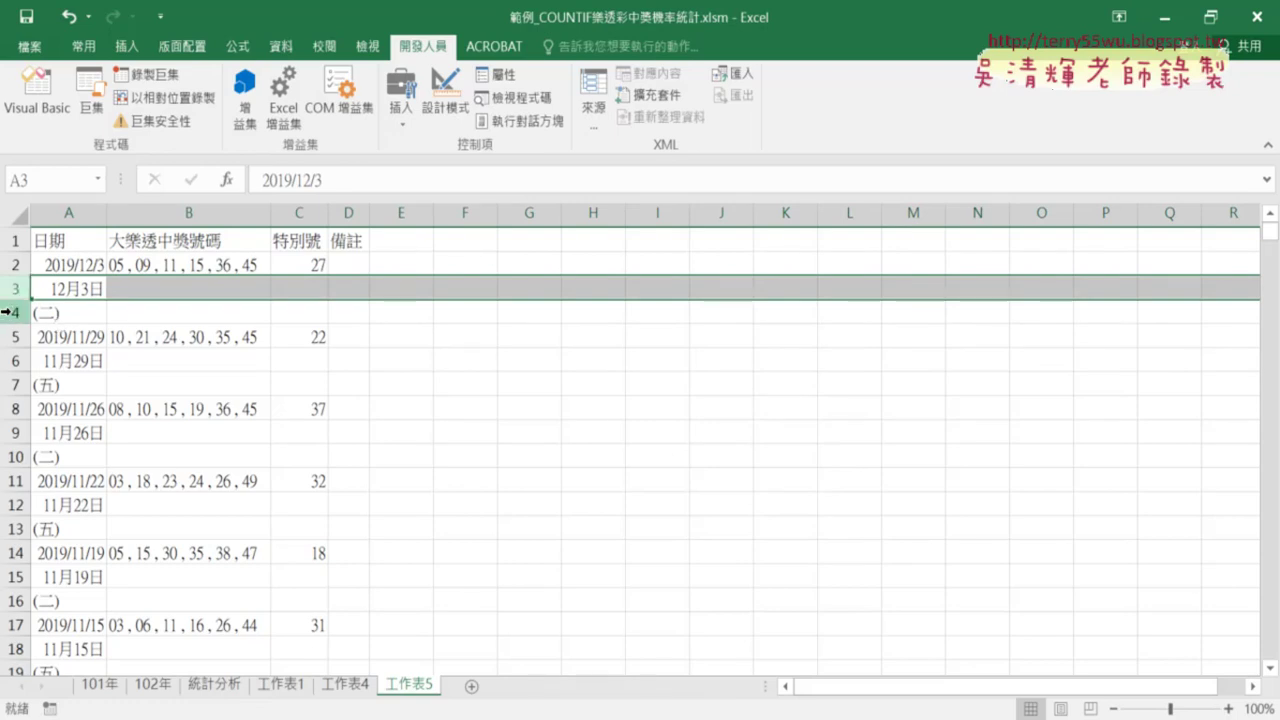
left_click(17, 313)
left_click_drag(17, 313, 20, 289)
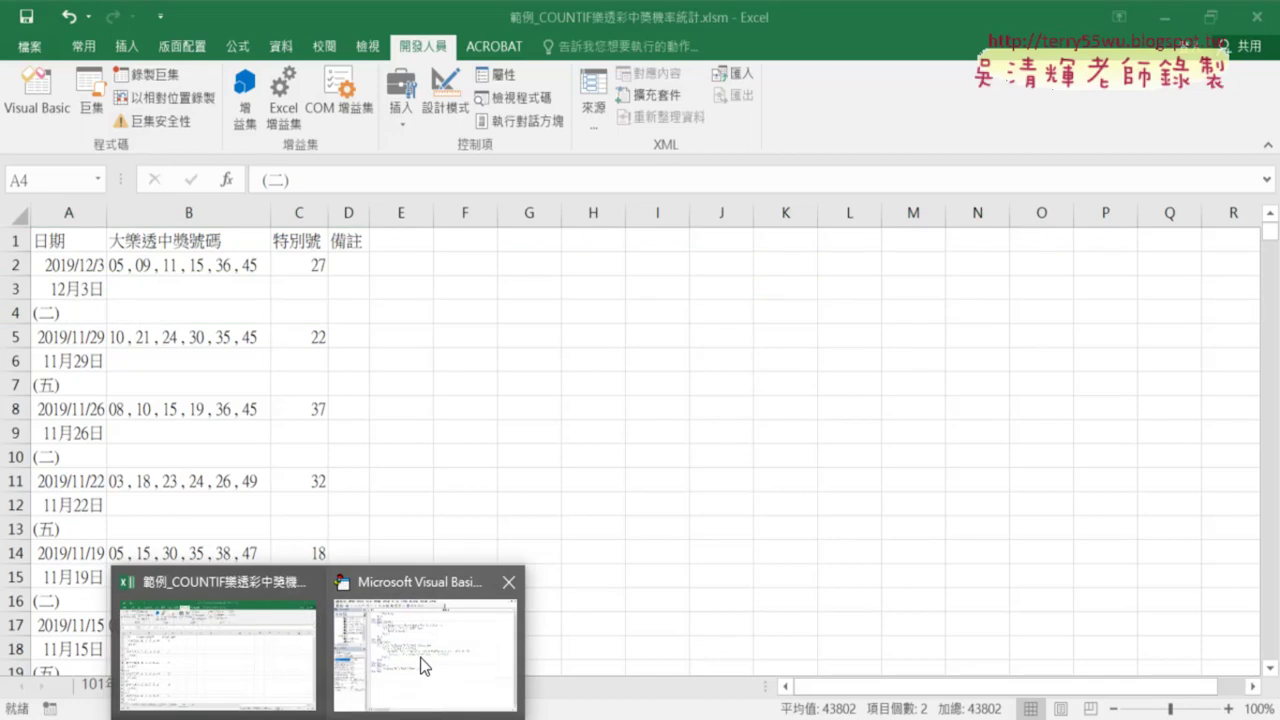
left_click(420, 657)
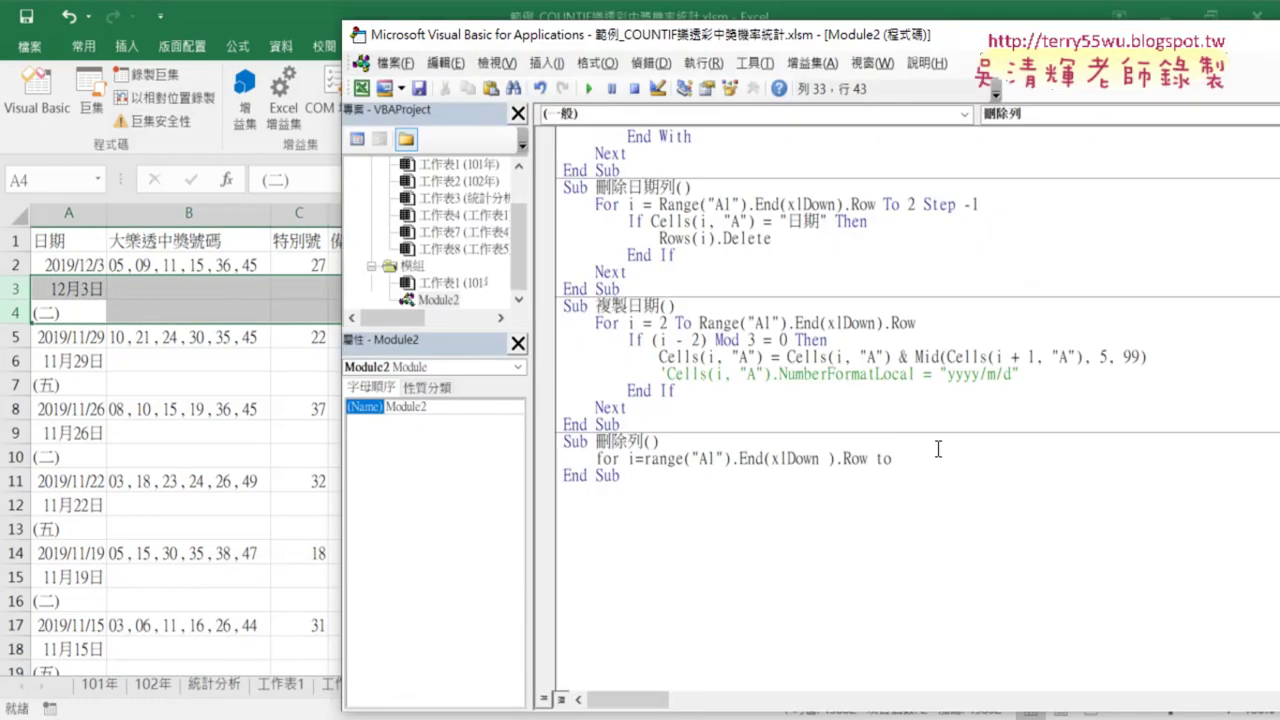
- Complete the loop header with To 3 Step -3 and add Next on the line below
type("3 ")
type("s")
type("te")
key("BackSpace")
type("e")
type("p -")
type("3")
key("Return")
key("Return")
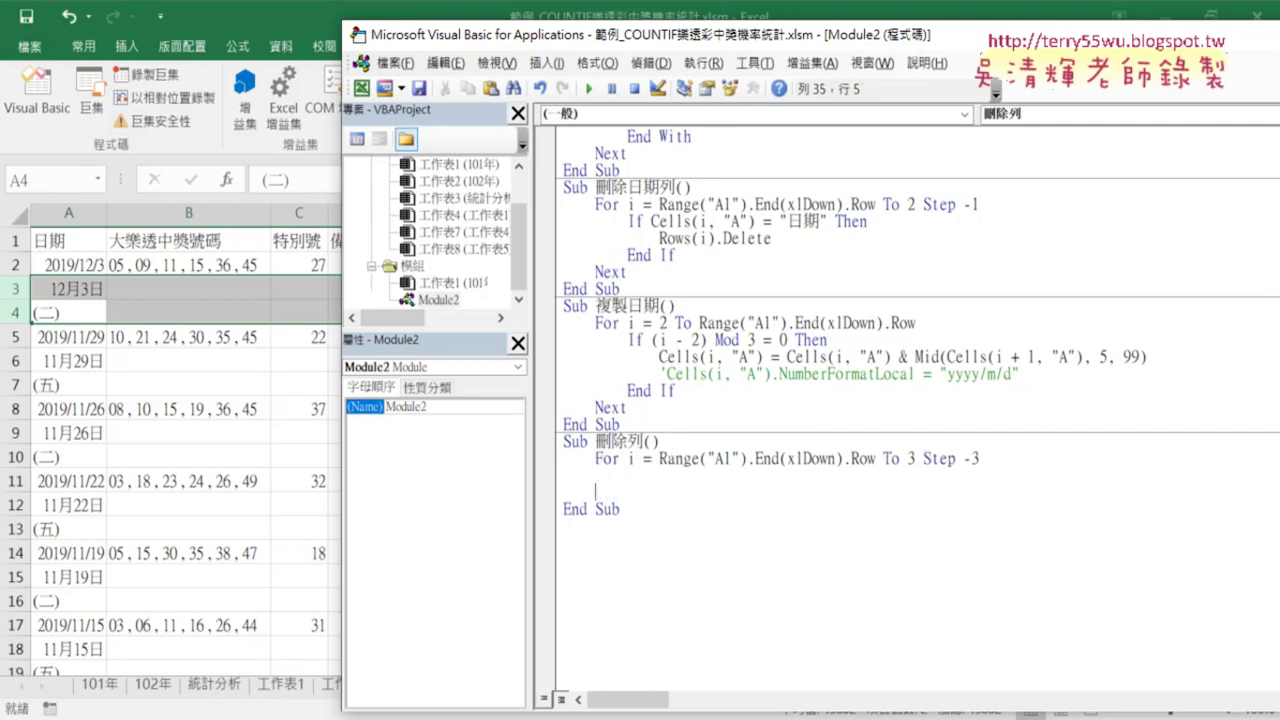
type("next")
left_click(68, 534)
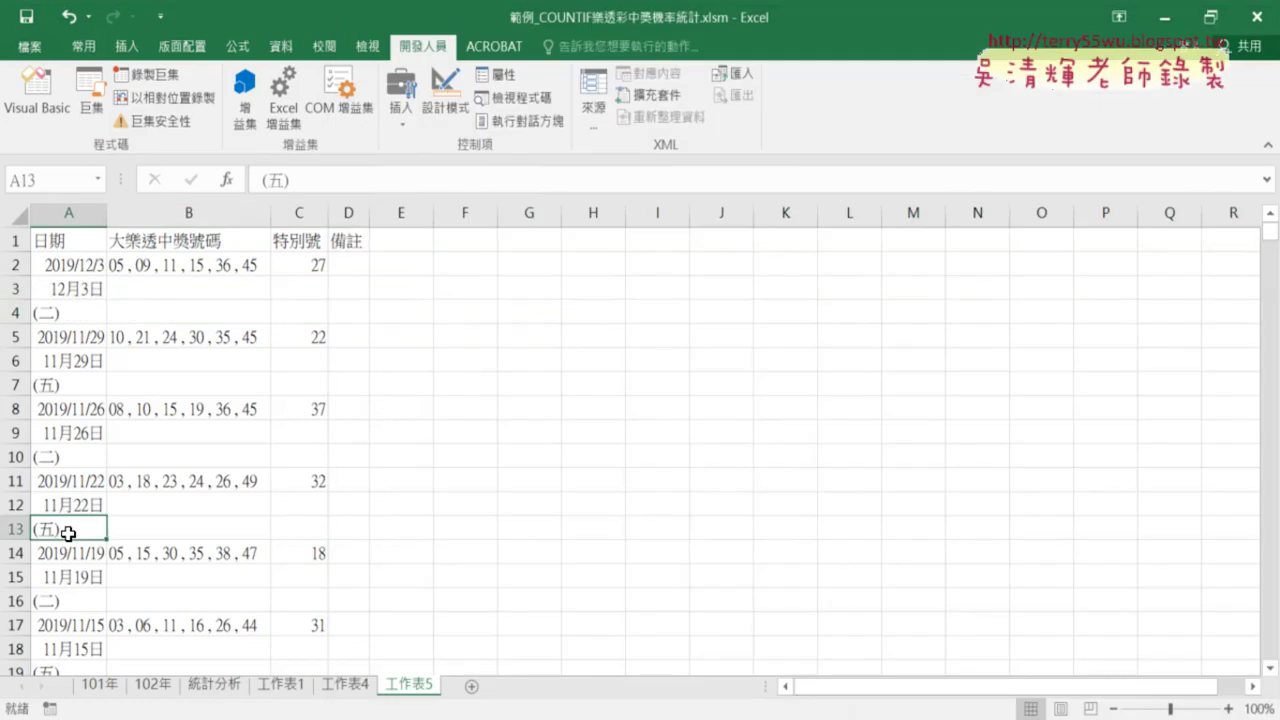
key("ctrl+Down")
scroll(60, 525, "down", 2)
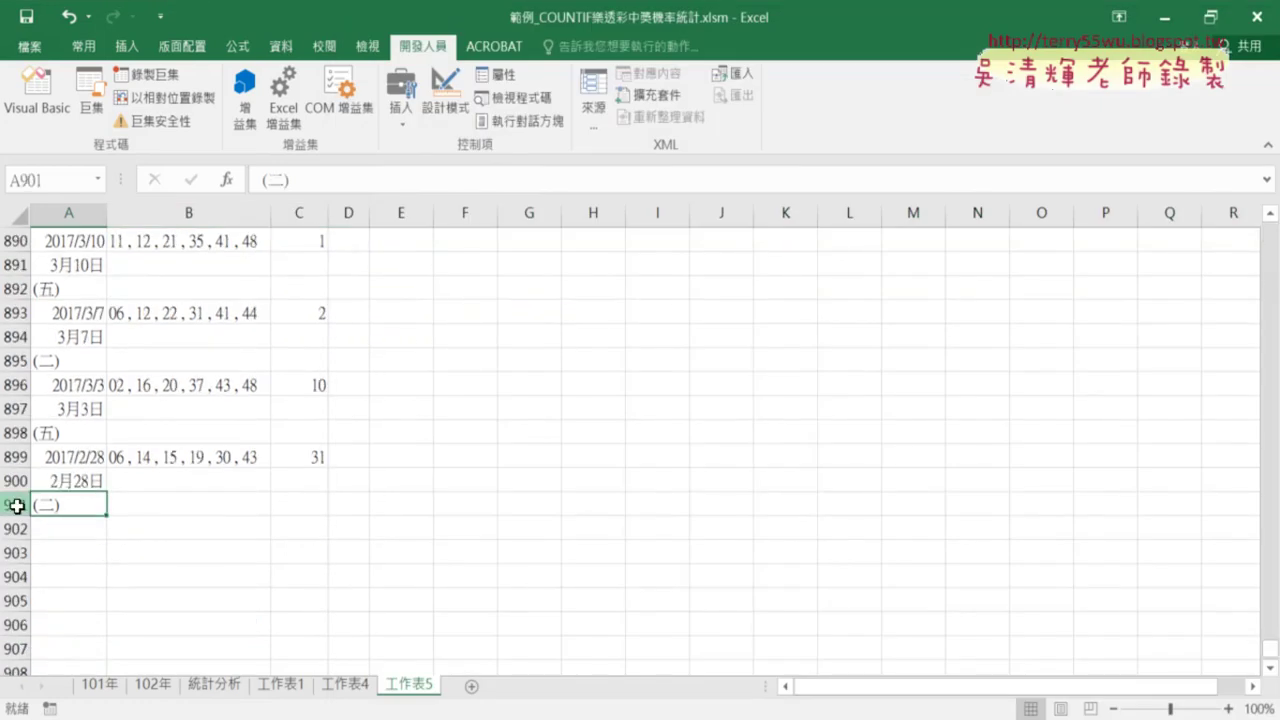
left_click_drag(17, 505, 17, 481)
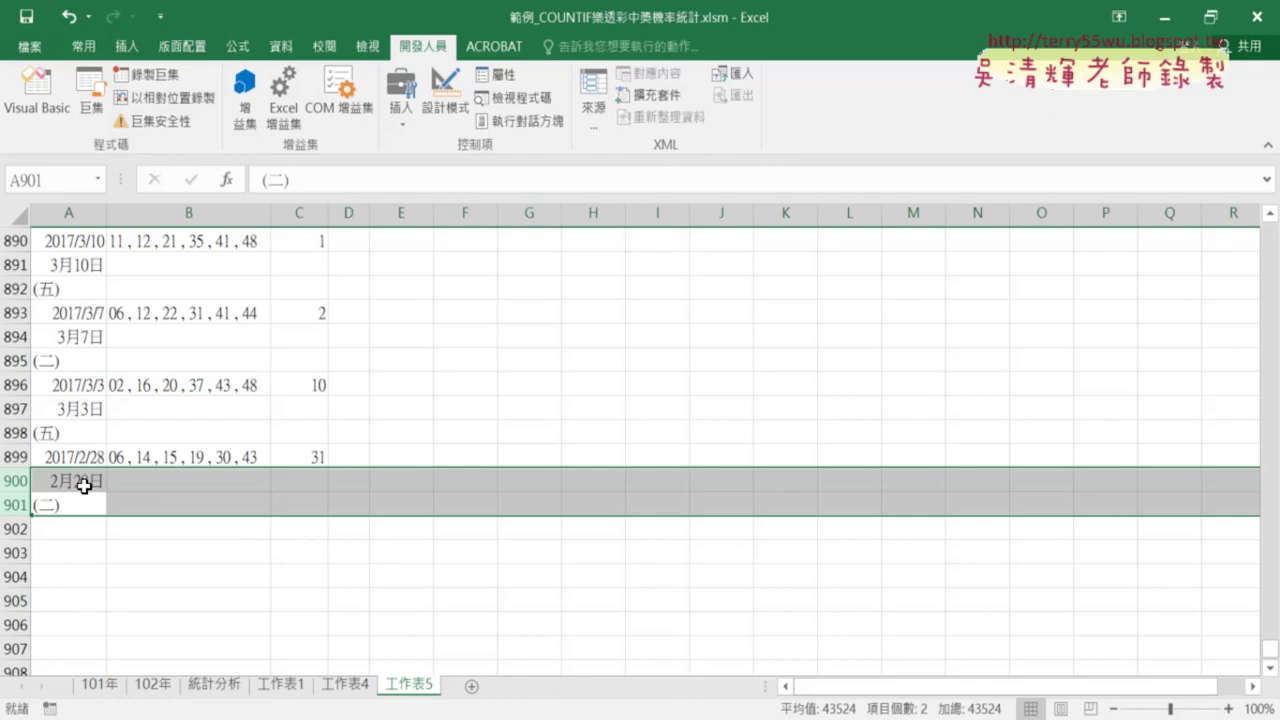
left_click_drag(17, 433, 20, 409)
left_click_drag(16, 361, 23, 334)
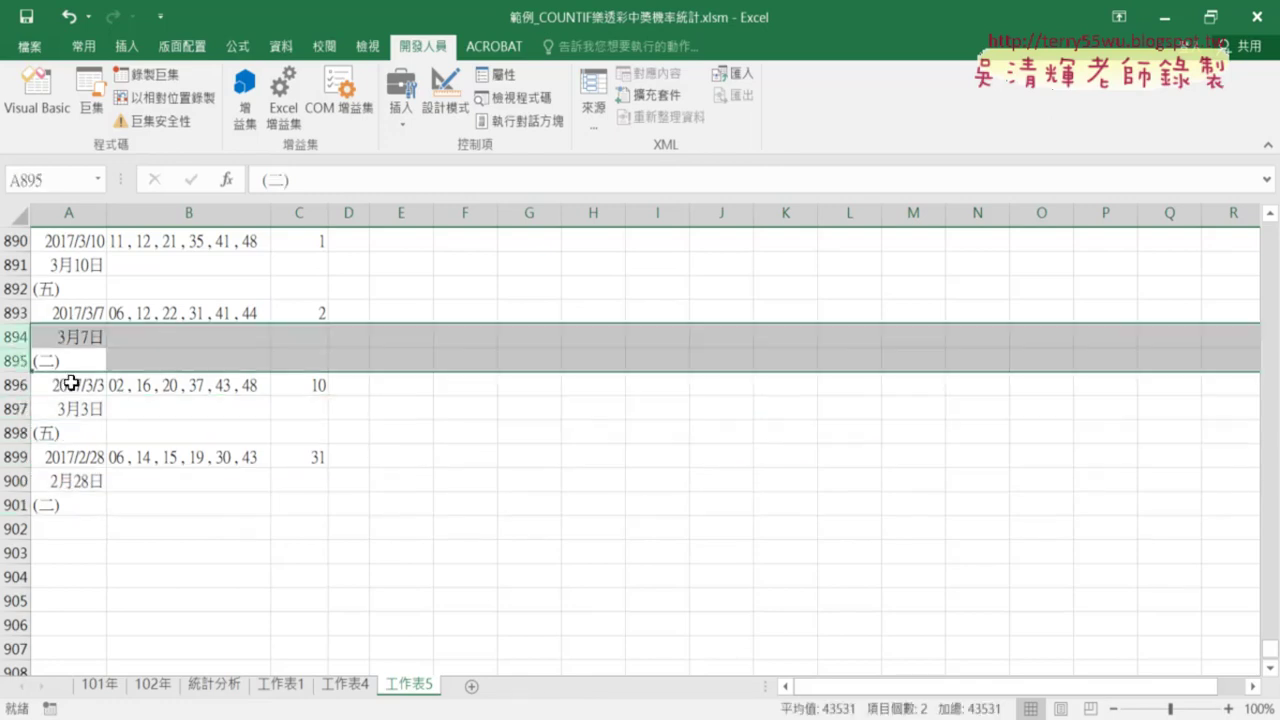
left_click_drag(20, 505, 20, 507)
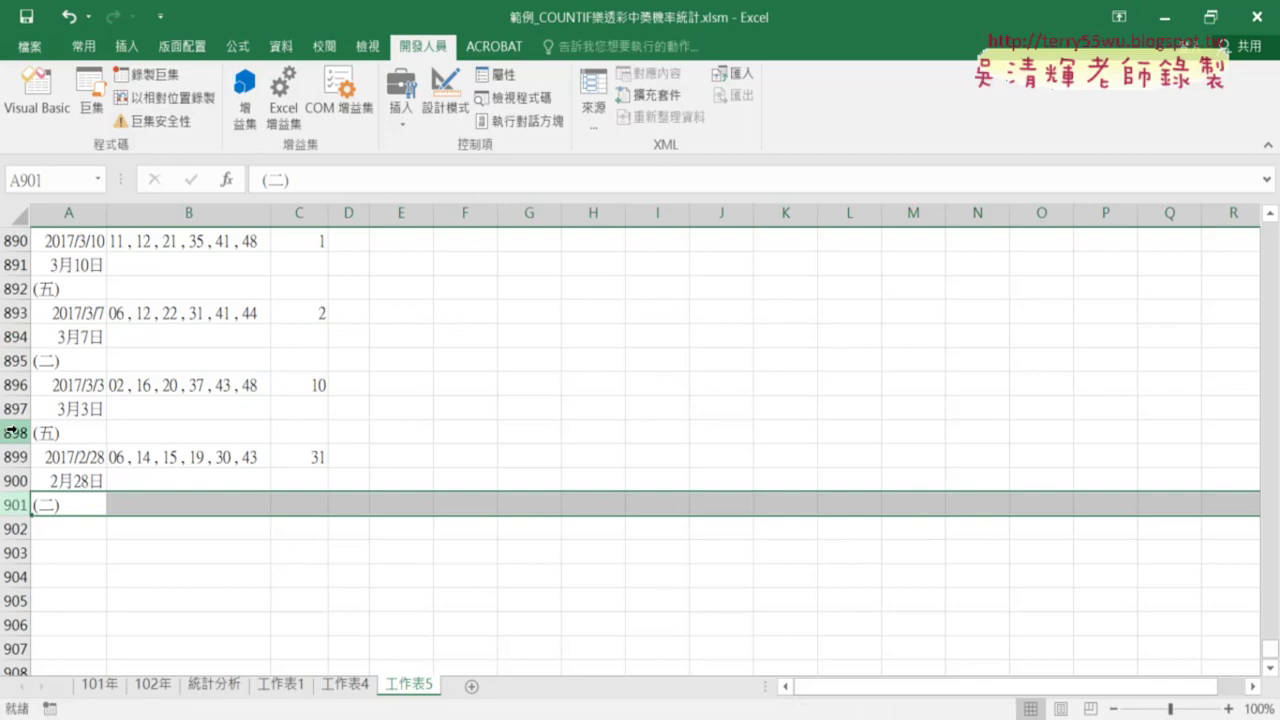
left_click(14, 430)
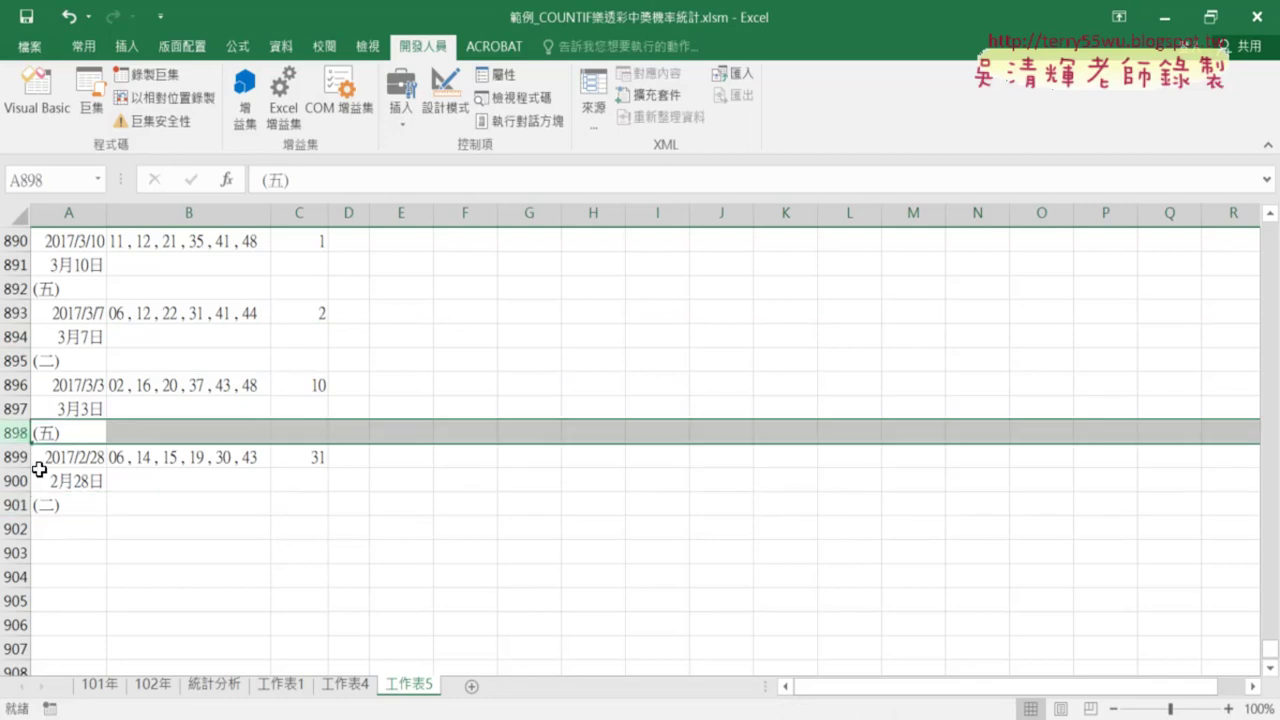
left_click(16, 507)
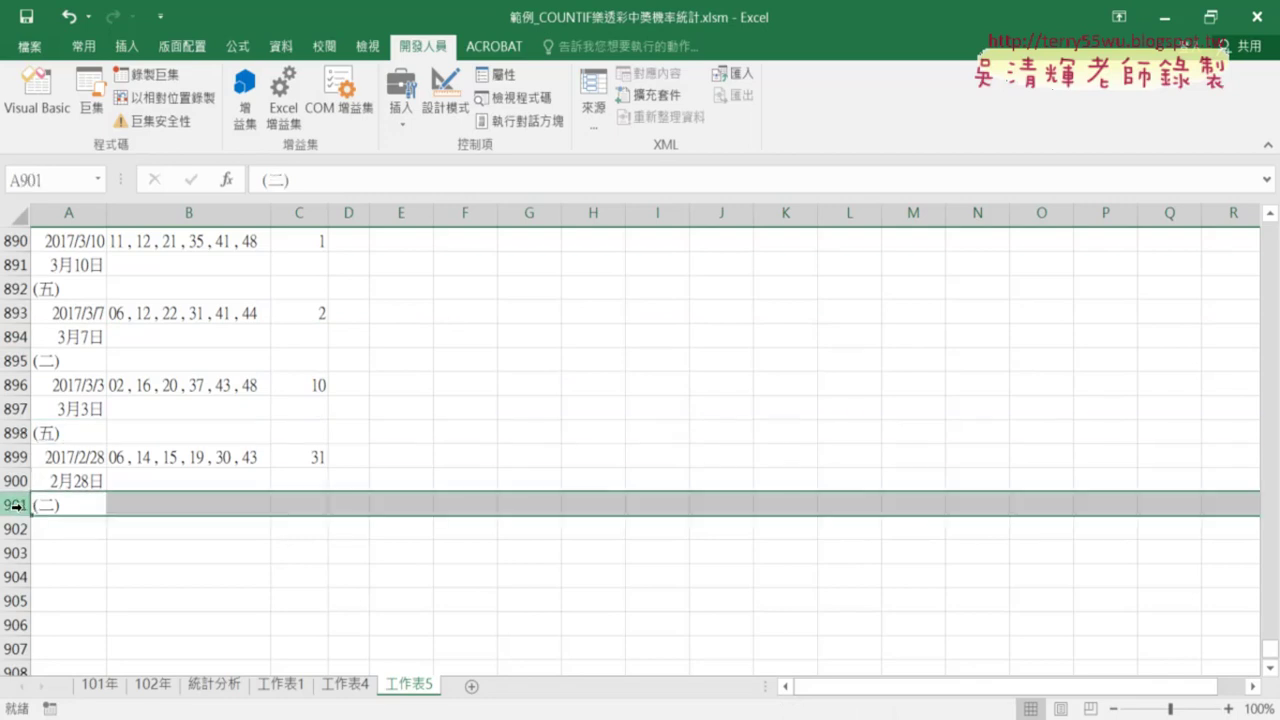
left_click(55, 104)
- Add Rows(i).Delete inside the loop, plus a duplicate edited to Rows(i - 1).Delete
left_click(662, 476)
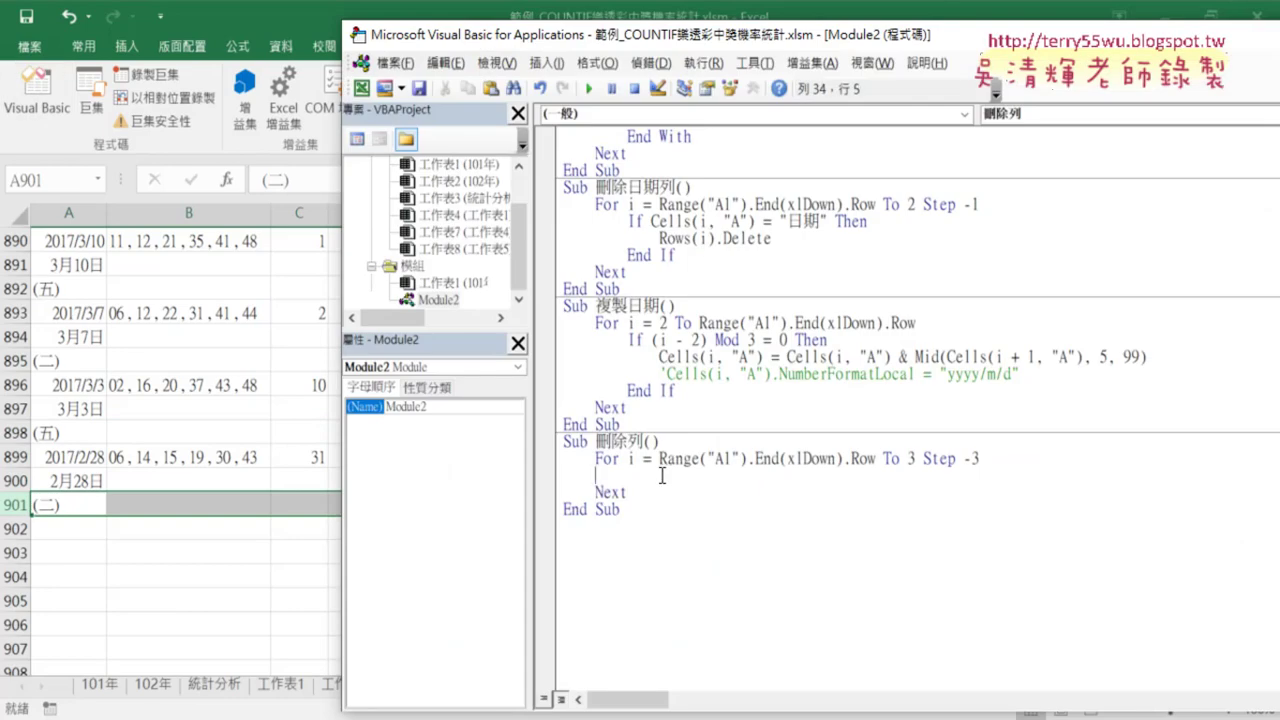
key("Tab")
type("r")
type("ow")
type(".")
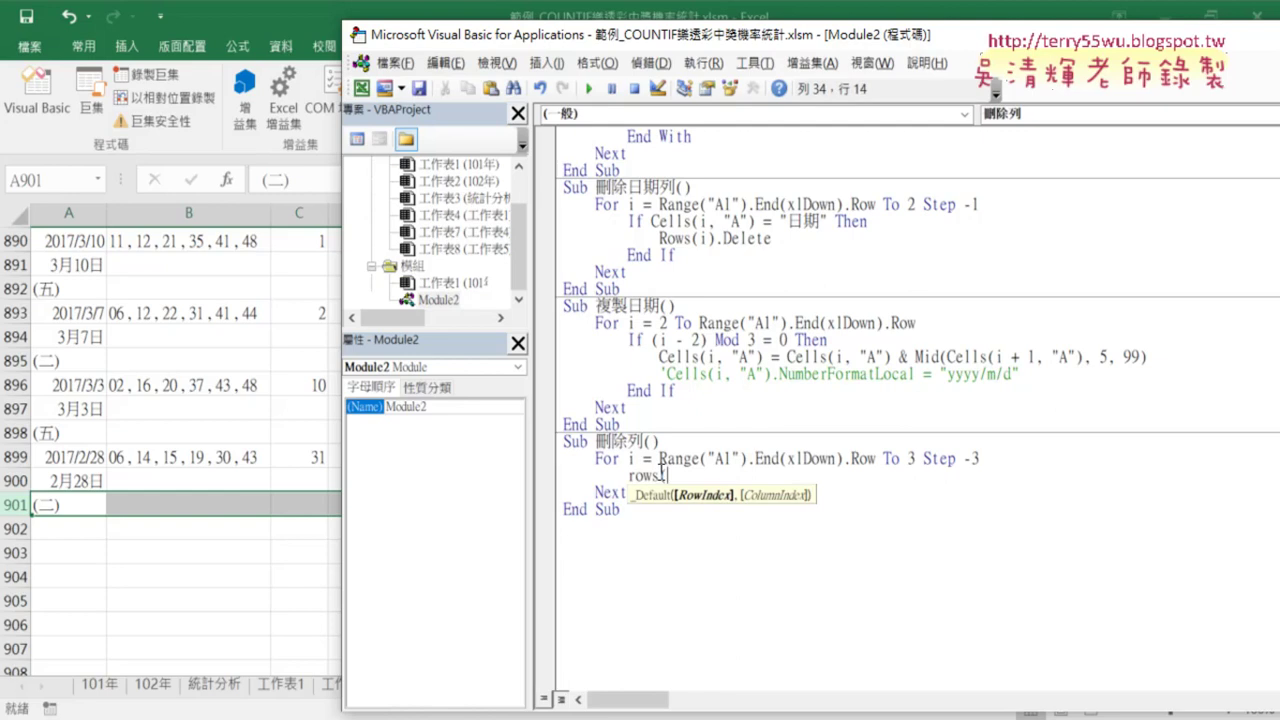
type("i")
type(")")
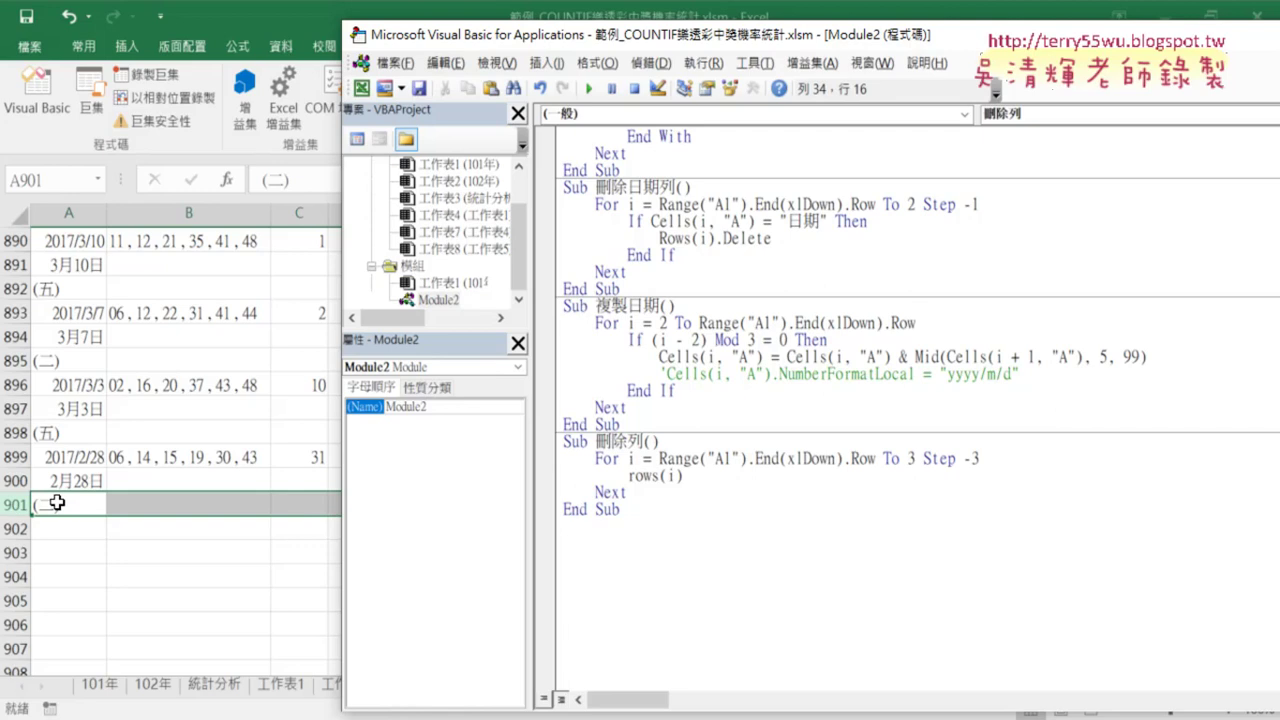
type(".")
type("del")
type("ete")
key("Return")
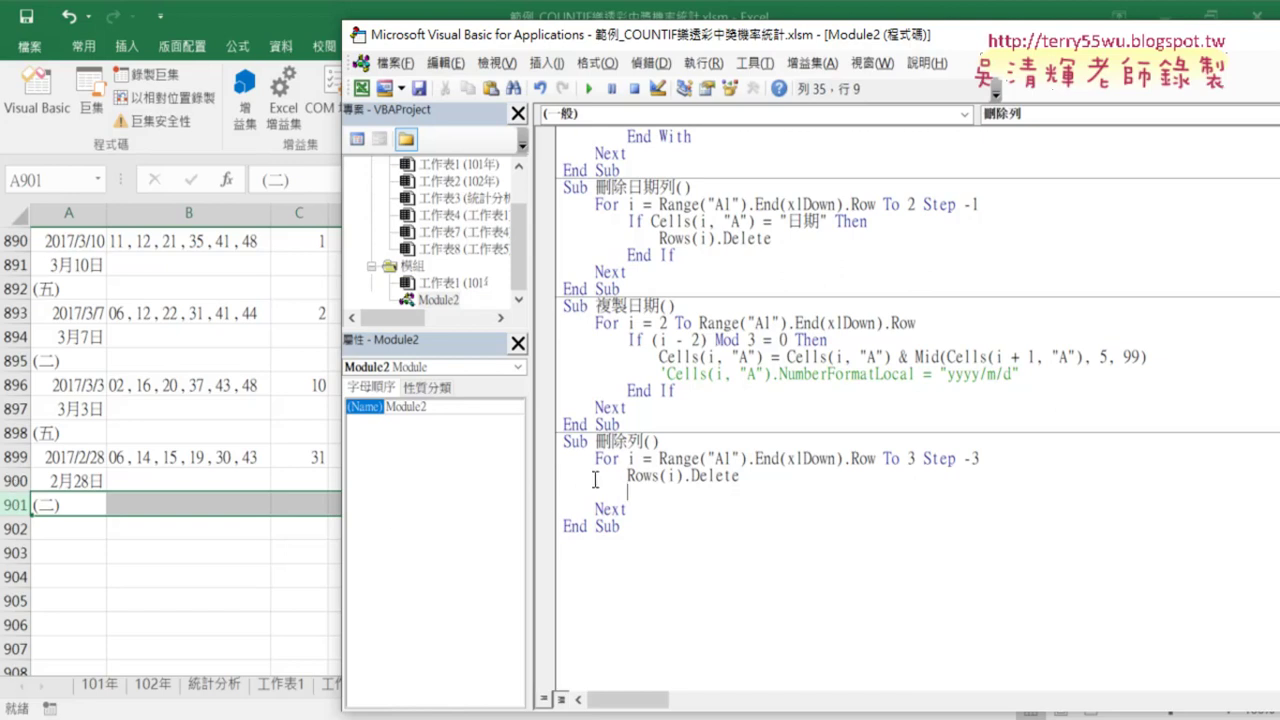
mouse_move(627, 476)
left_mouse_down()
mouse_move(740, 476)
mouse_move(705, 494)
left_mouse_up()
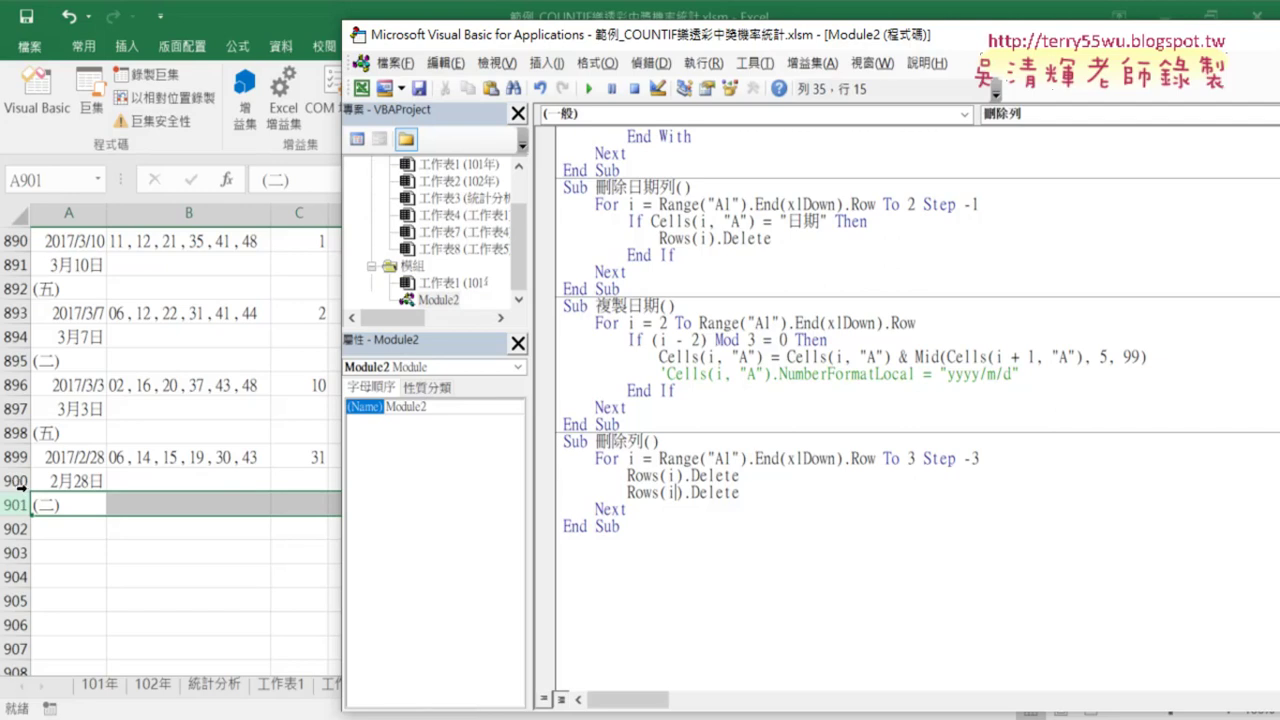
type("-1")
- Bring the 工作表5 worksheet to the front and scroll it back up to row 1
left_click_drag(740, 475, 633, 481)
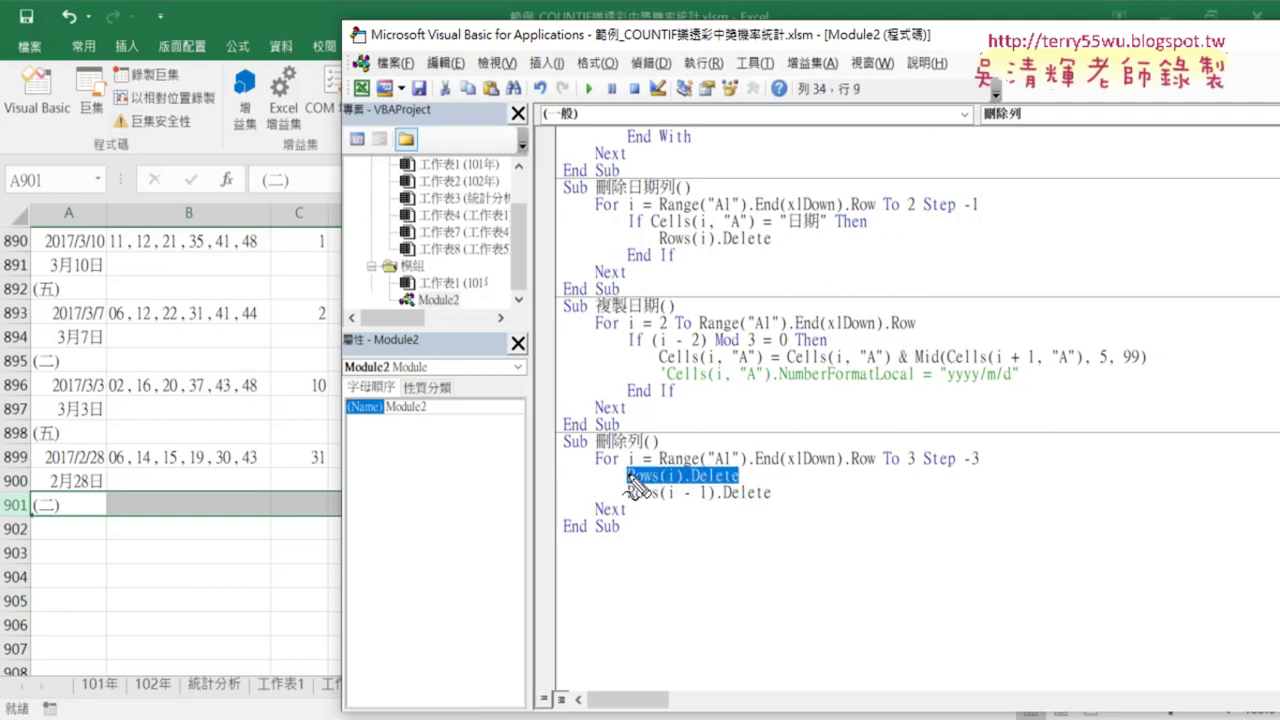
left_click_drag(68, 525, 60, 515)
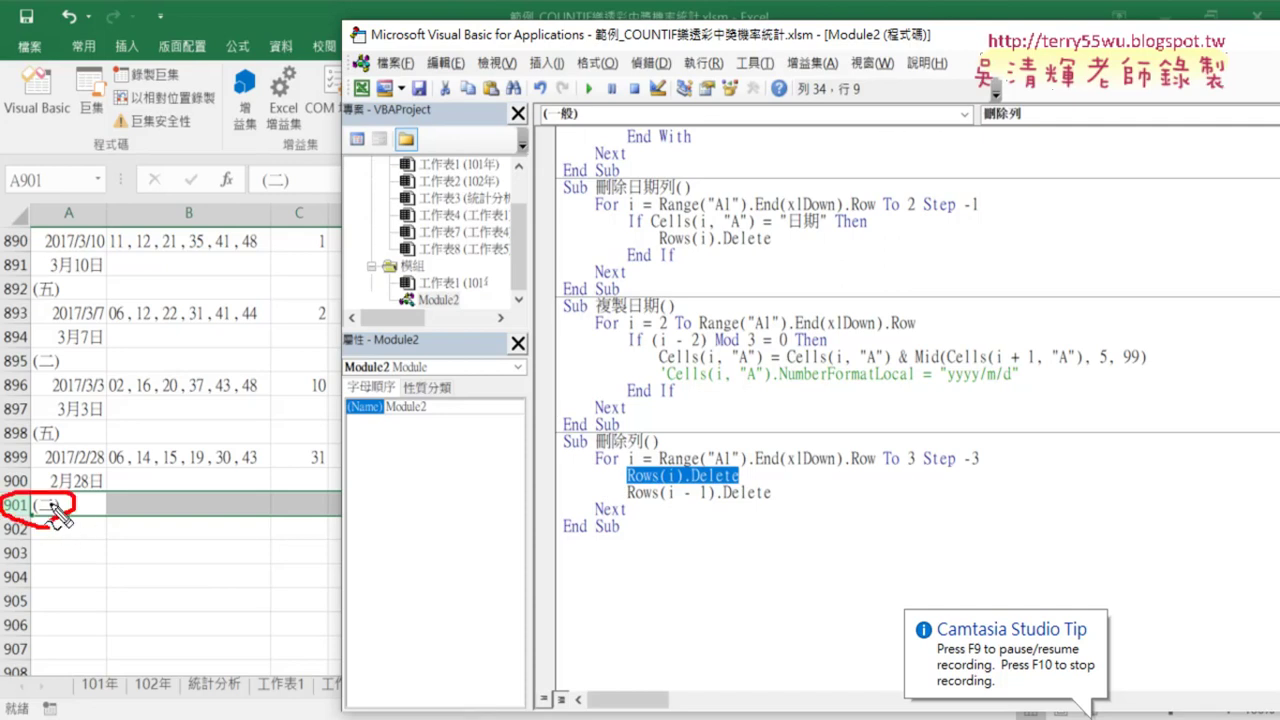
mouse_move(28, 472)
left_mouse_down()
mouse_move(6, 494)
mouse_move(50, 505)
left_mouse_up()
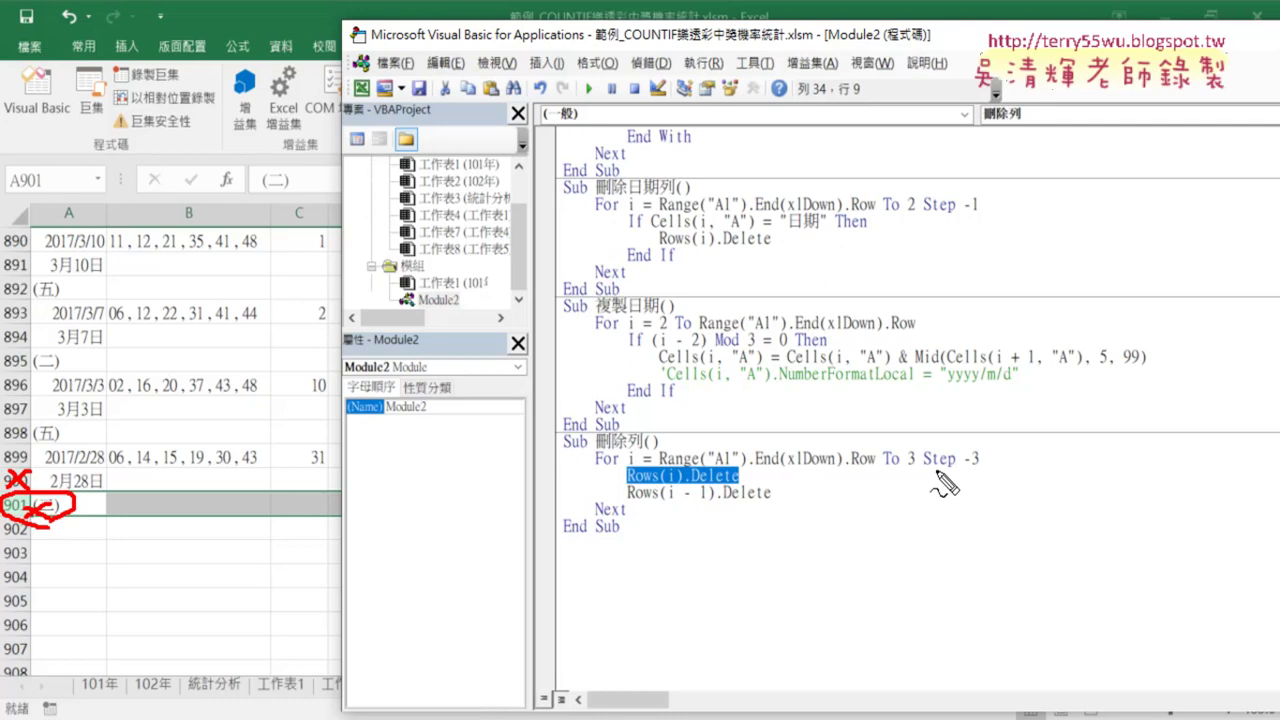
left_click_drag(924, 465, 975, 464)
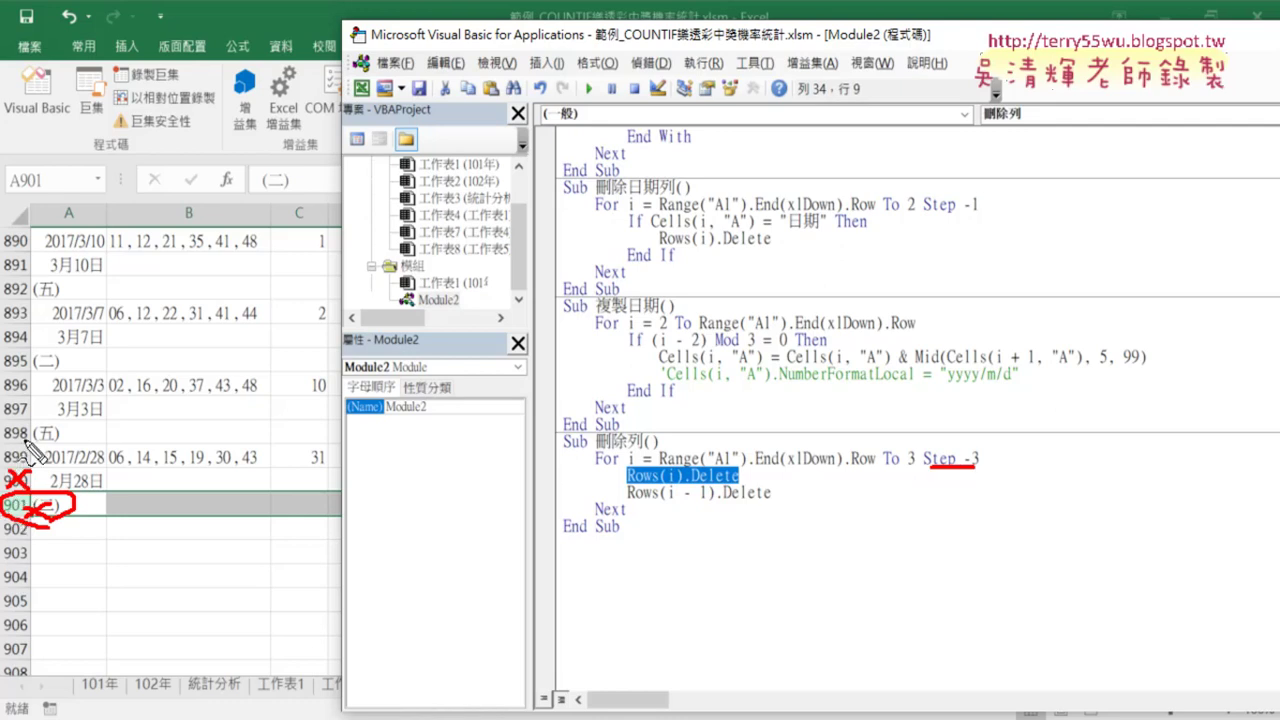
mouse_move(1, 435)
left_mouse_down()
mouse_move(27, 434)
mouse_move(6, 432)
left_mouse_up()
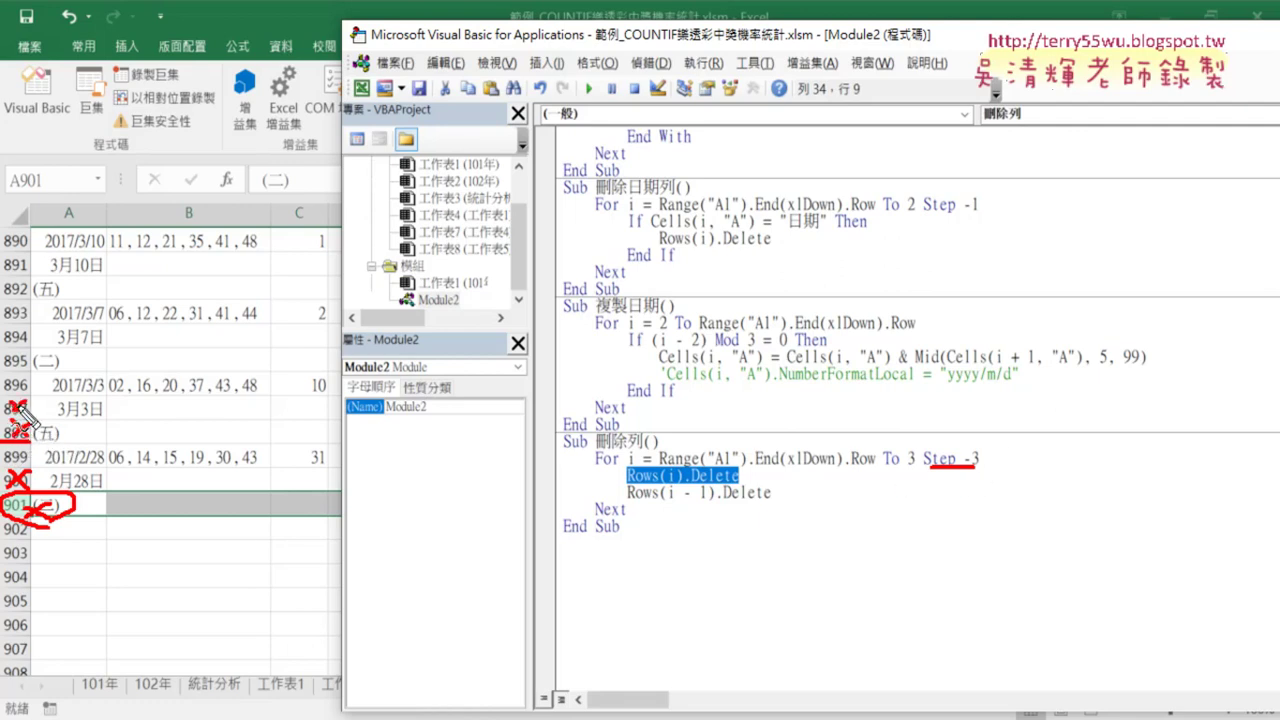
mouse_move(32, 368)
left_mouse_down()
mouse_move(68, 366)
mouse_move(38, 334)
mouse_move(34, 368)
left_mouse_up()
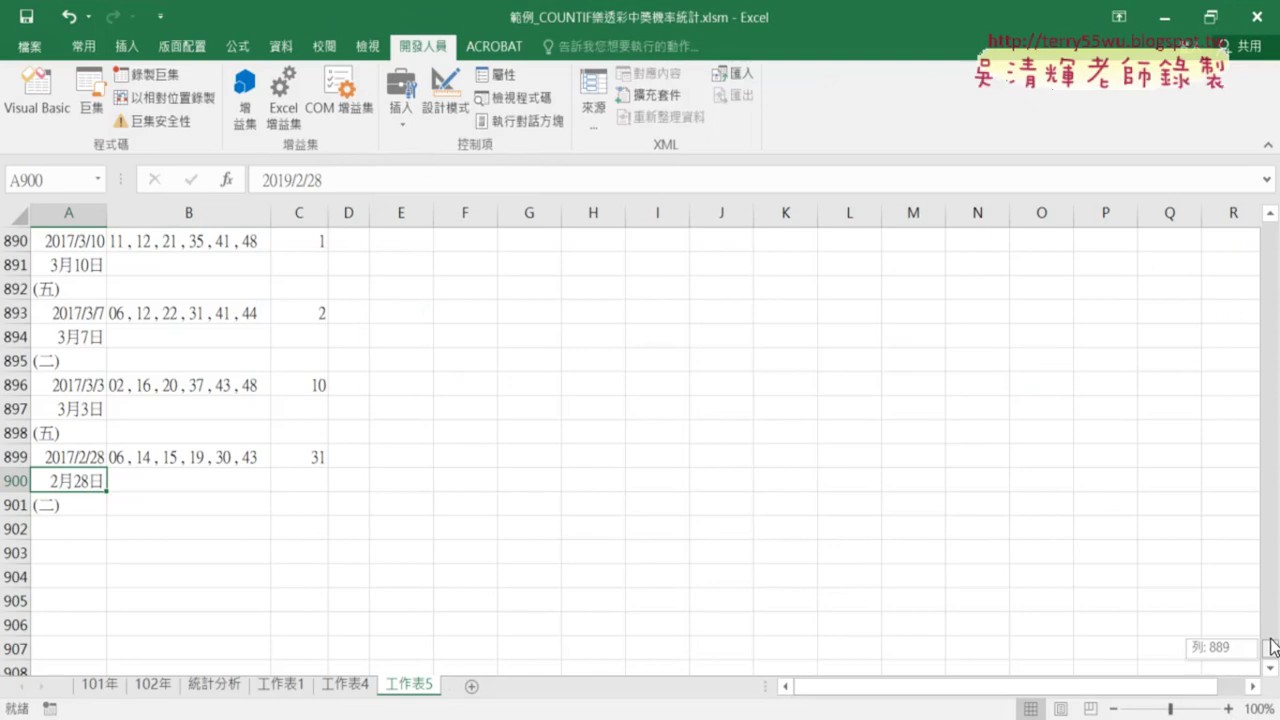
left_click_drag(1270, 645, 1270, 235)
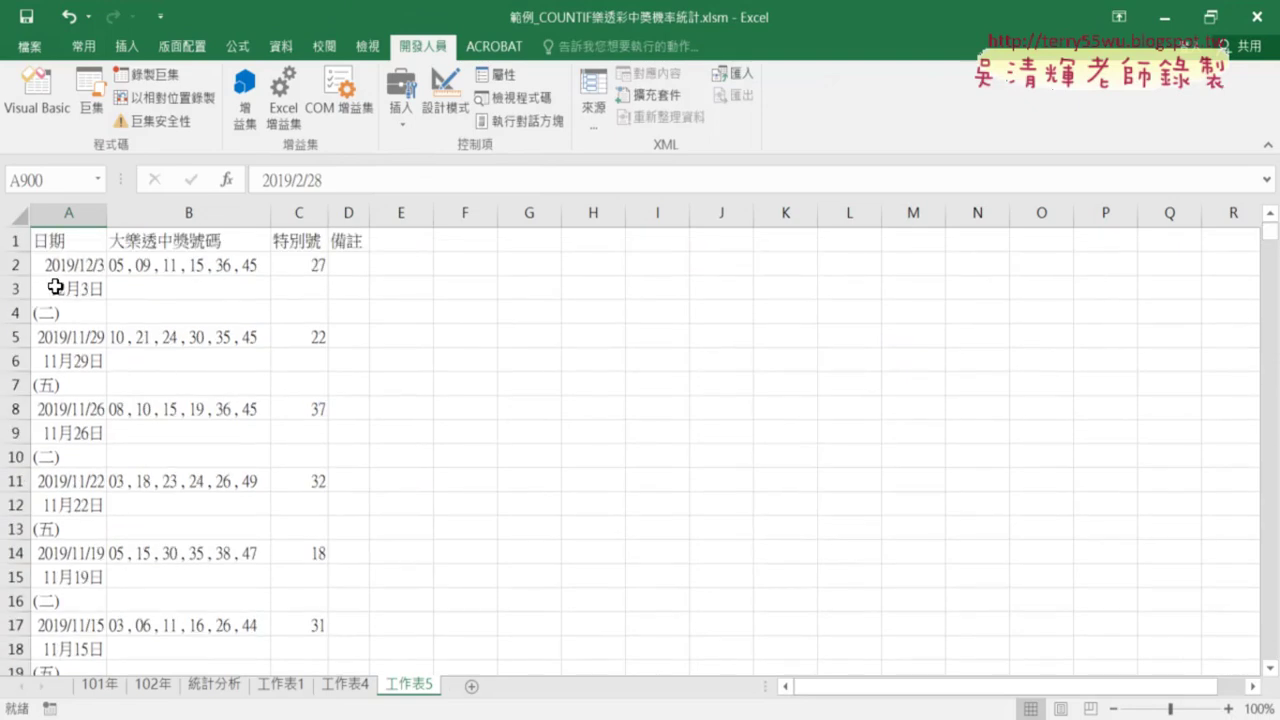
- Inspect date cell A3 and weekday row 4 on 工作表5, then return to the VBA editor
left_click(60, 287)
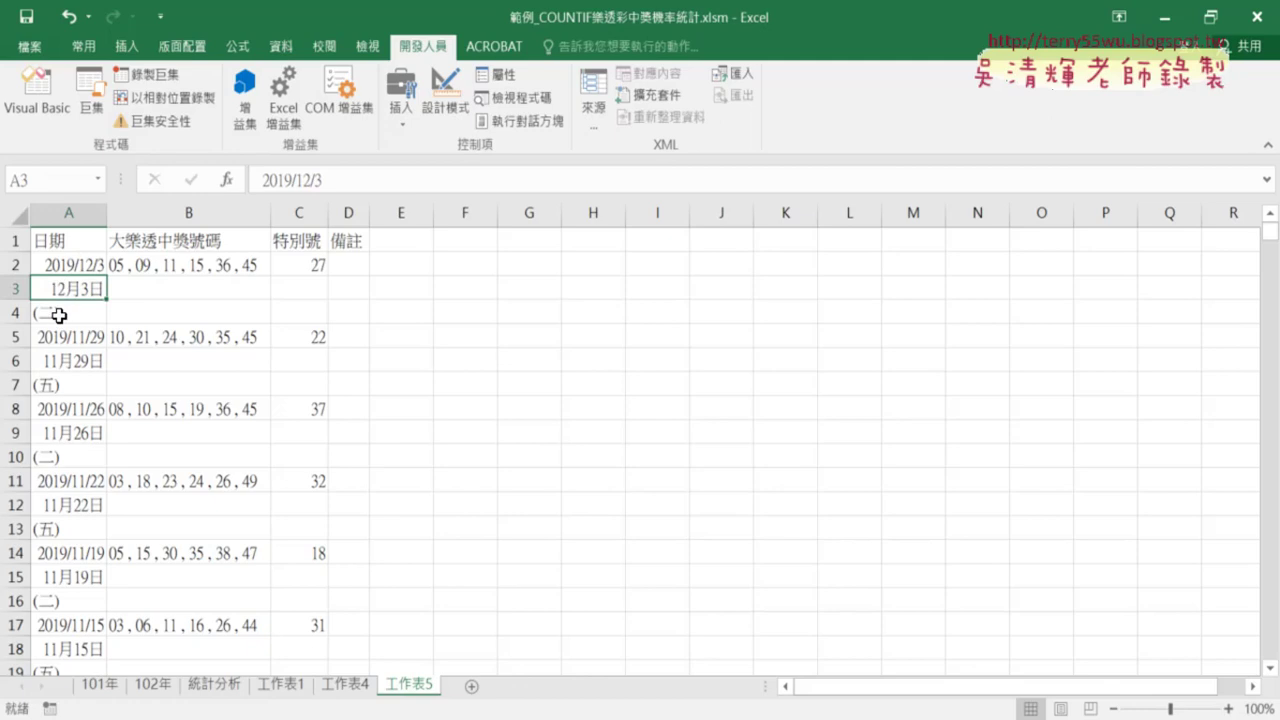
left_click(65, 316)
left_click(15, 312)
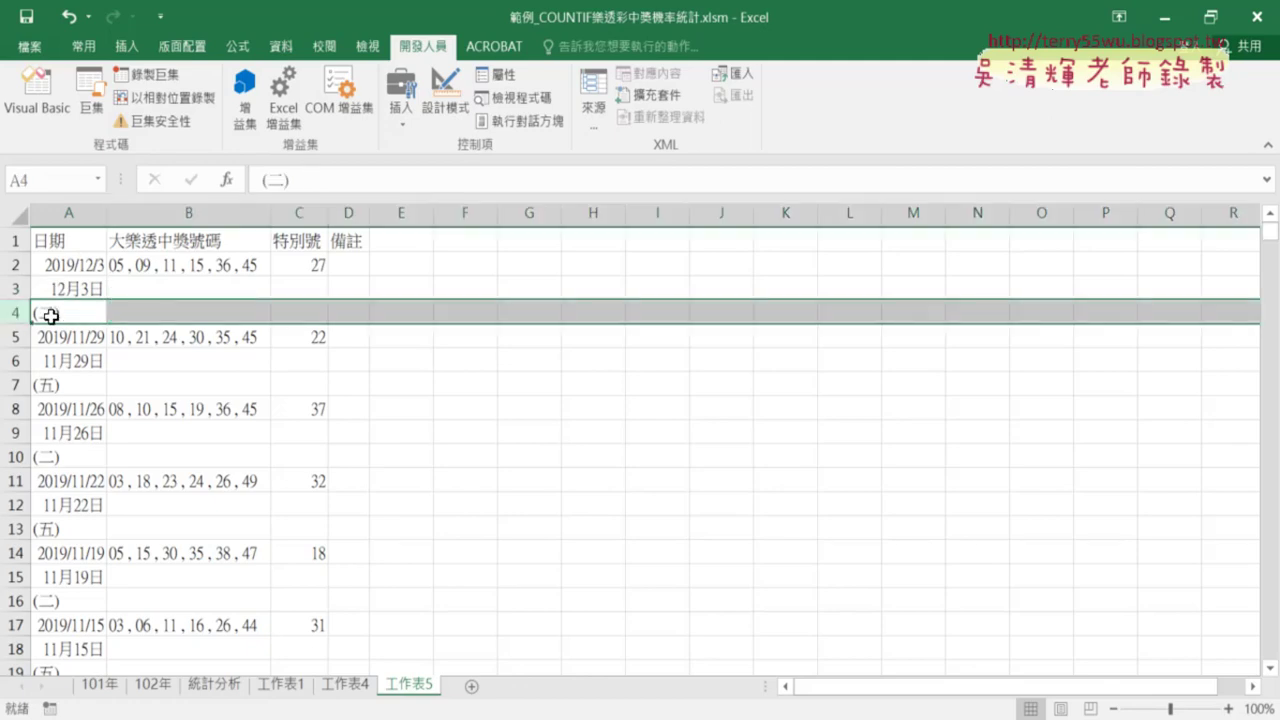
left_click(61, 309)
left_click(62, 288)
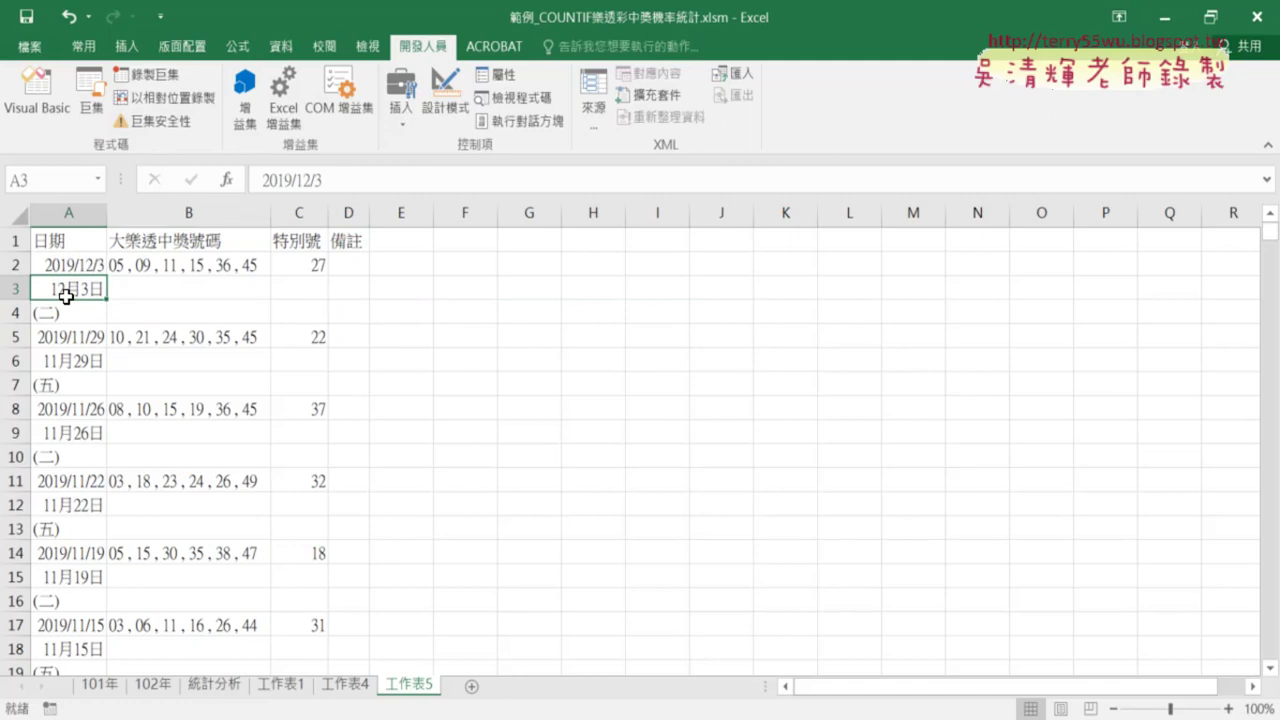
left_click(399, 654)
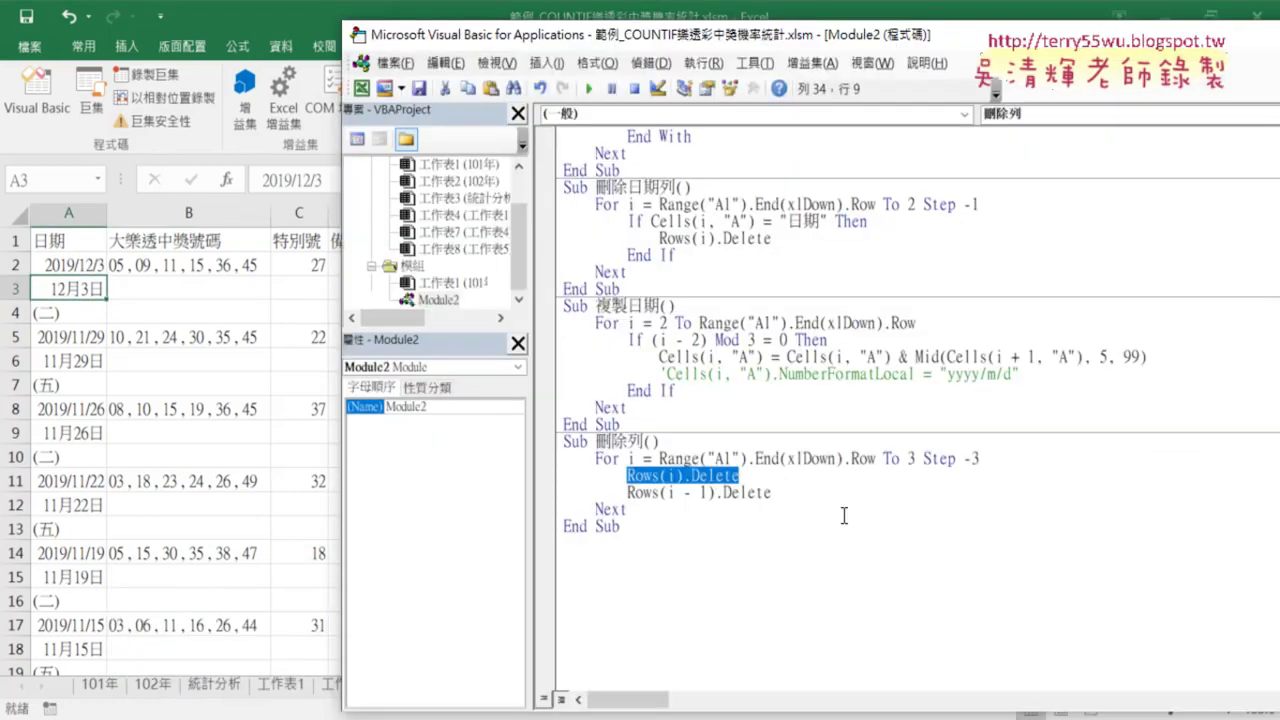
- Change the loop end to To 4 and set a breakpoint on Rows(i).Delete
double_click(910, 459)
type("4")
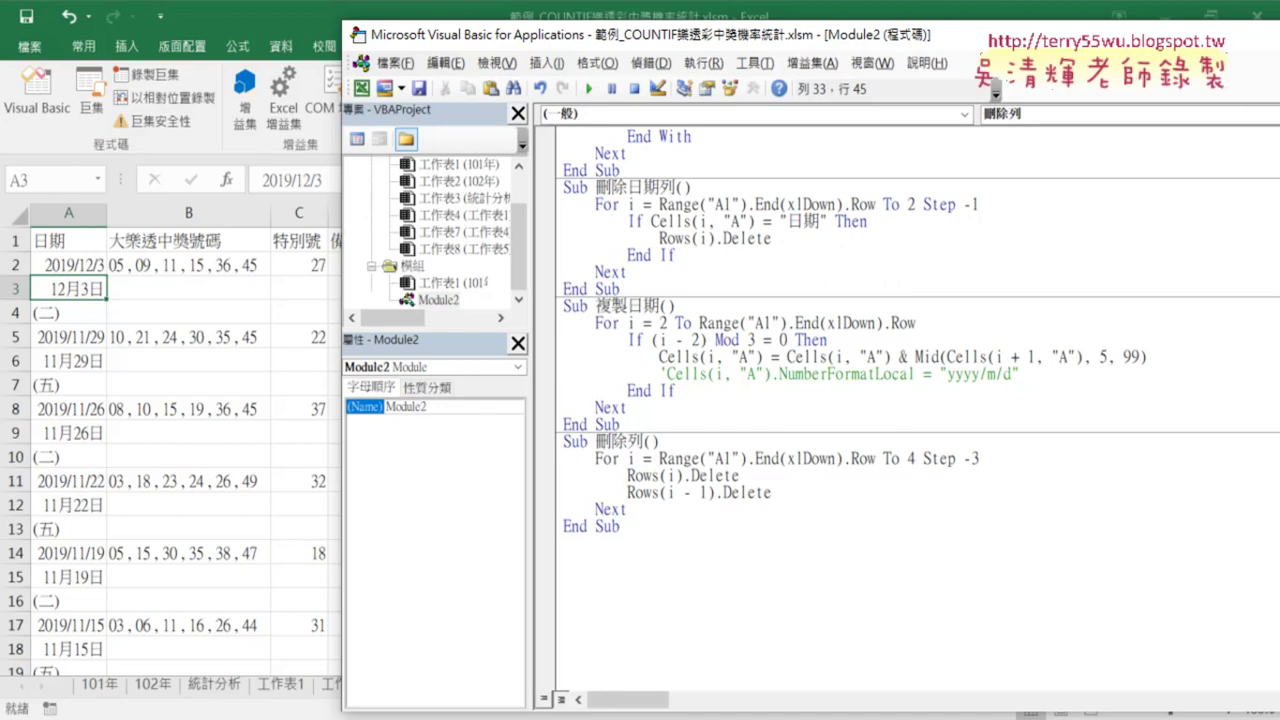
left_click(920, 603)
left_click(553, 475)
left_click(83, 595)
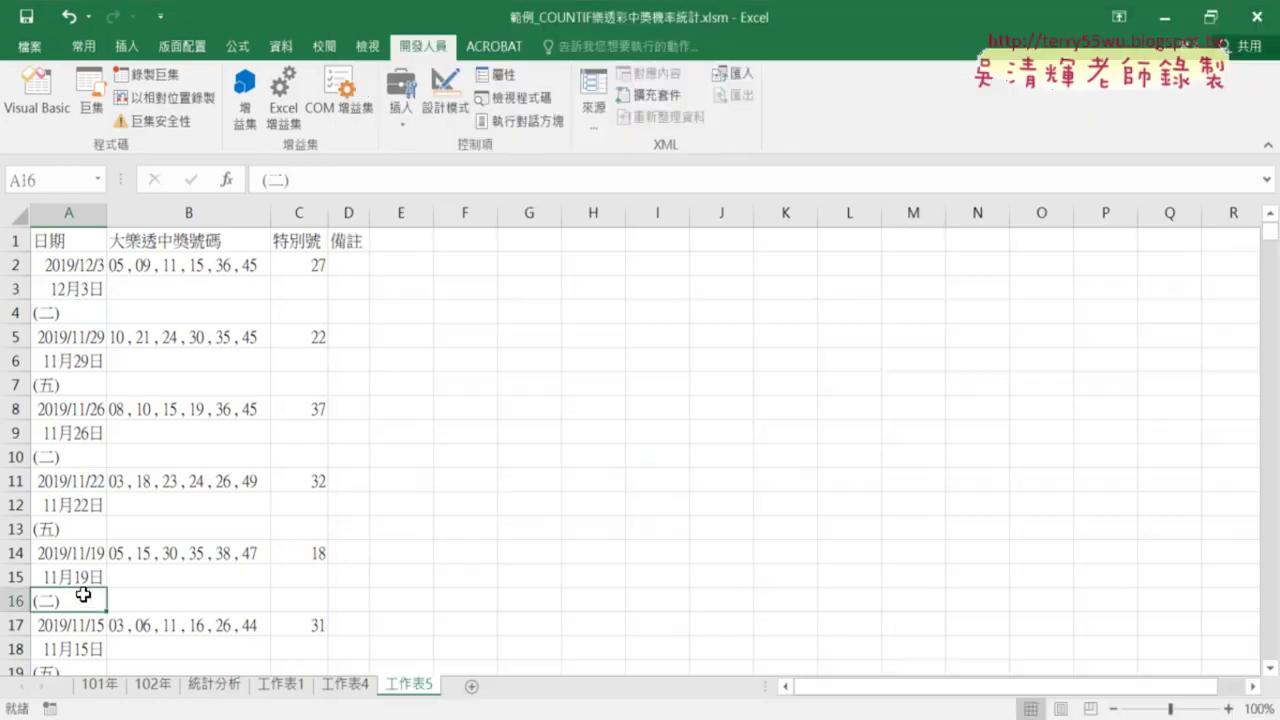
key("ctrl+Down")
- Run 刪除列 to the breakpoint and step with F8 through the first pass's two row deletes
left_click(63, 108)
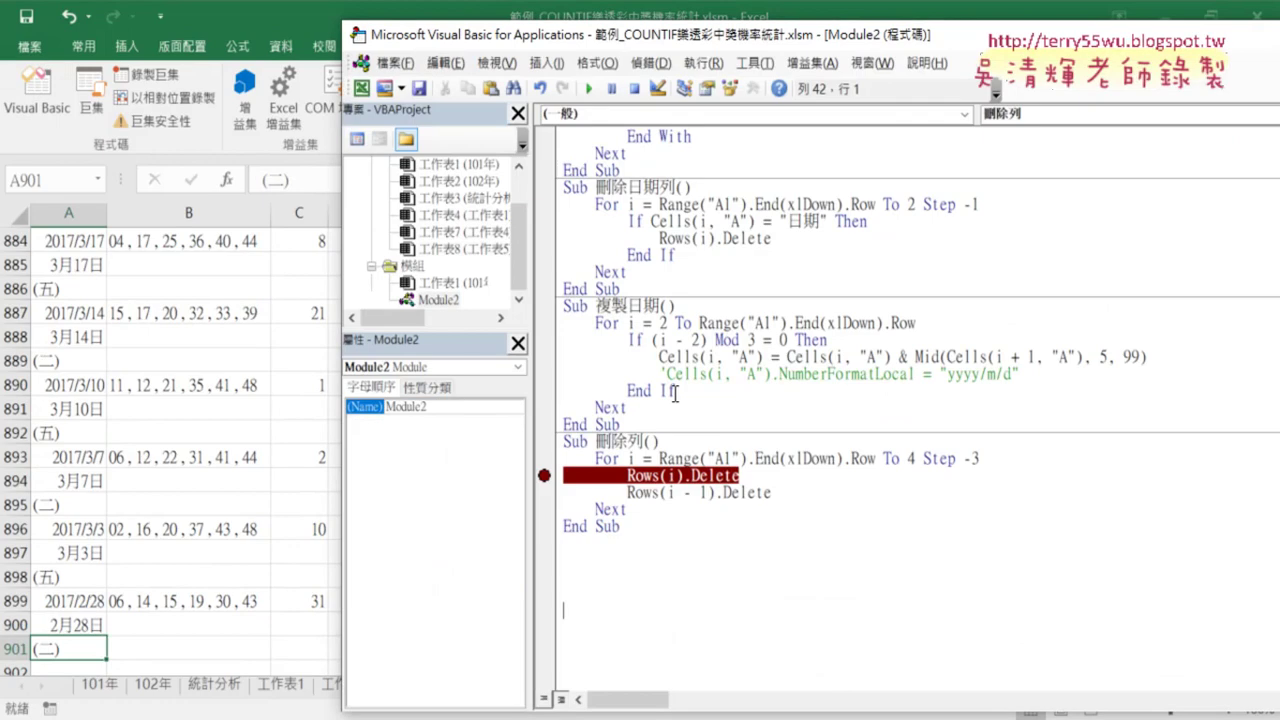
left_click(591, 89)
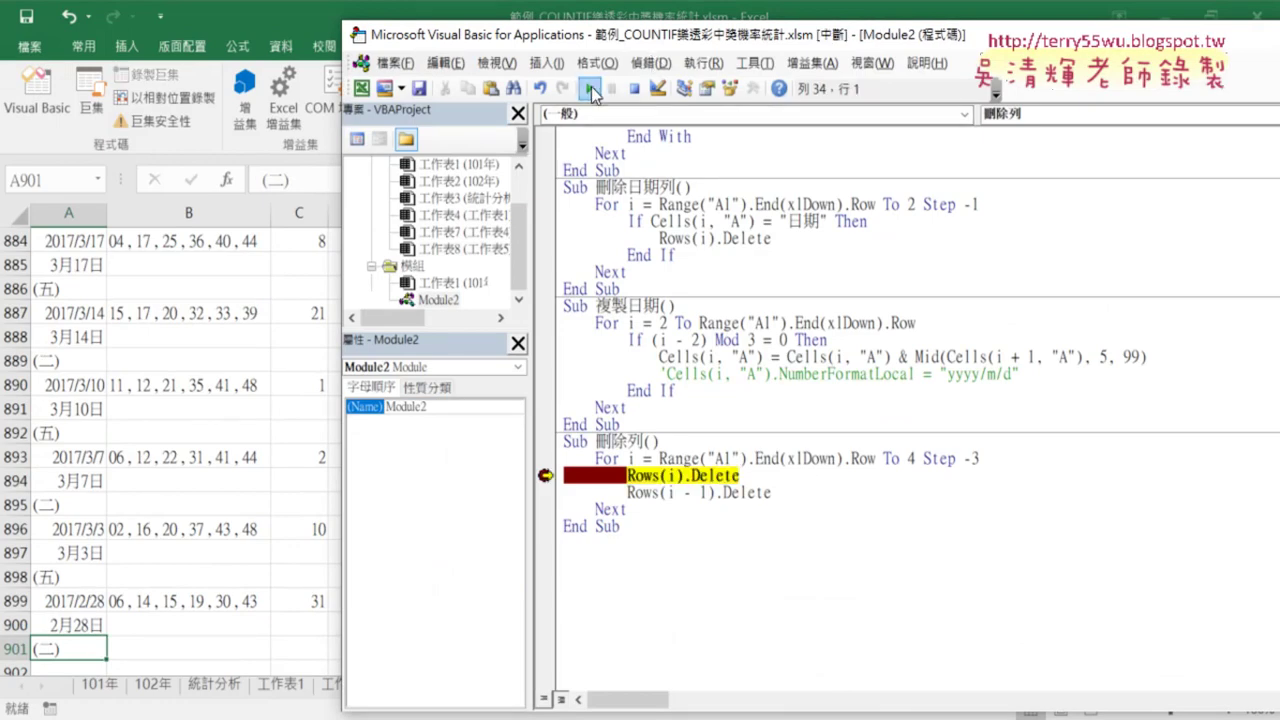
mouse_move(678, 455)
key("F8")
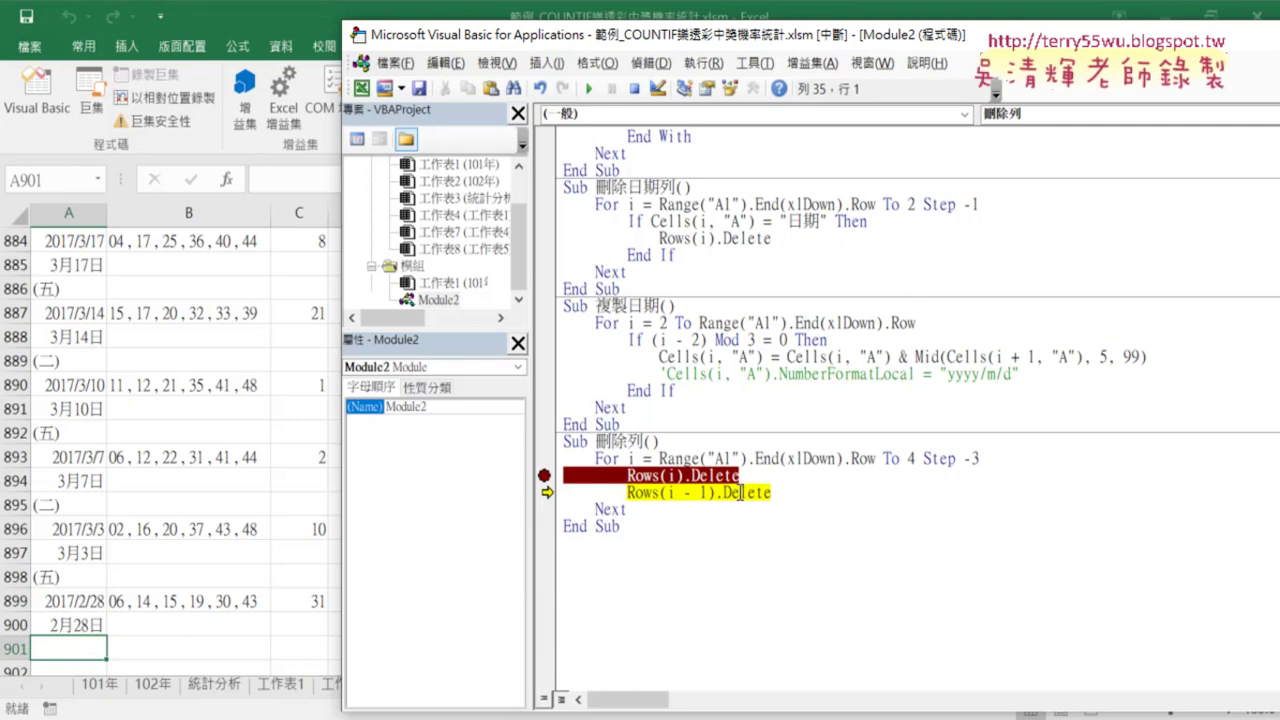
left_click_drag(667, 493, 706, 493)
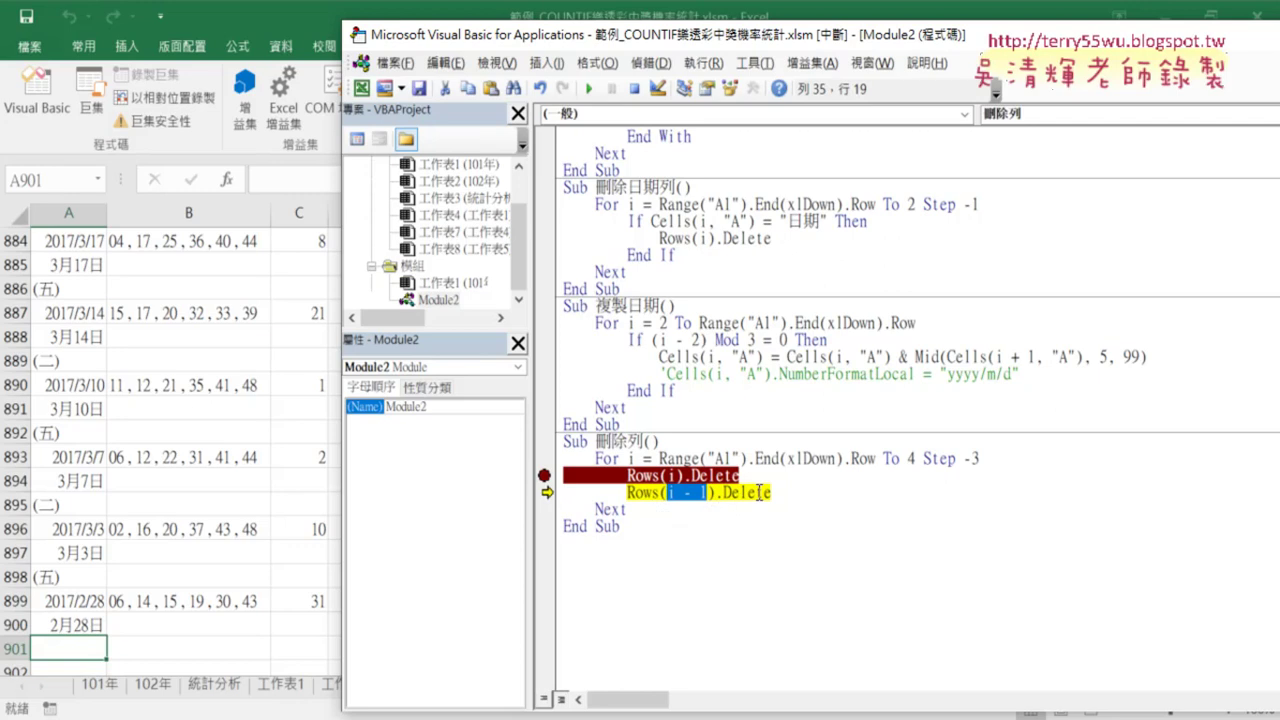
key("F8")
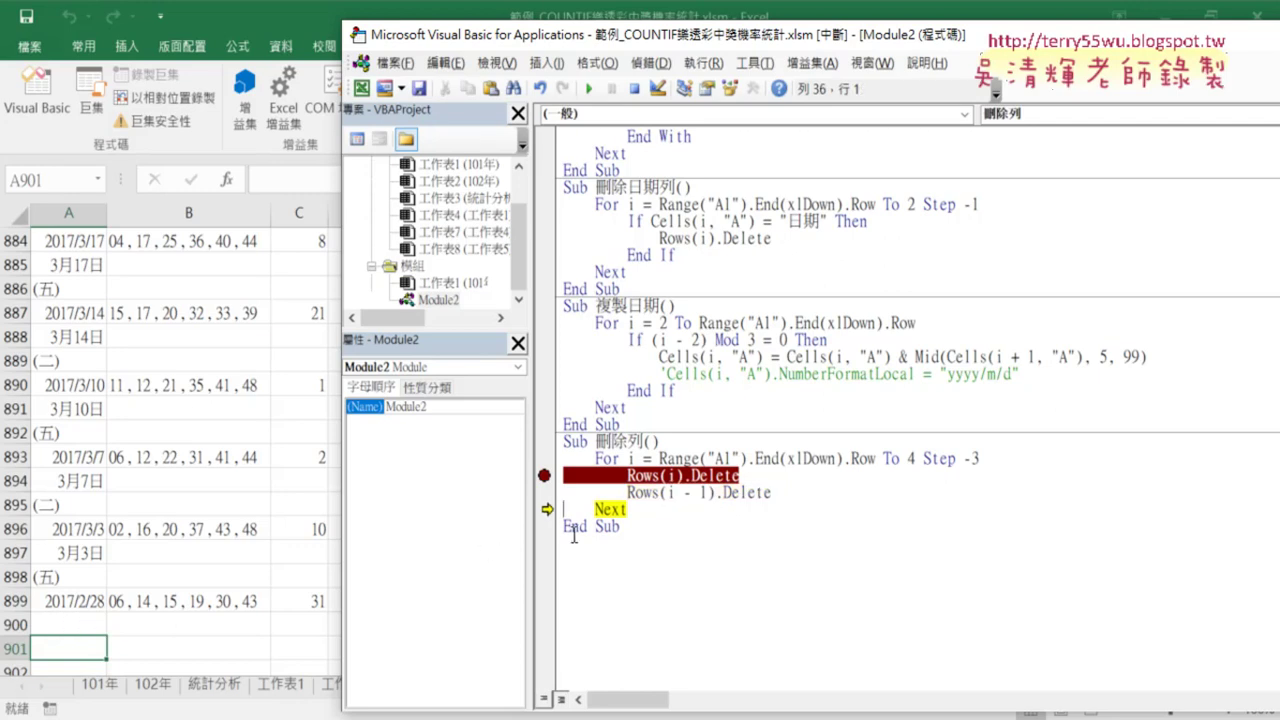
- Continue to the next loop pass and step through its two row deletes with F8
left_click(588, 89)
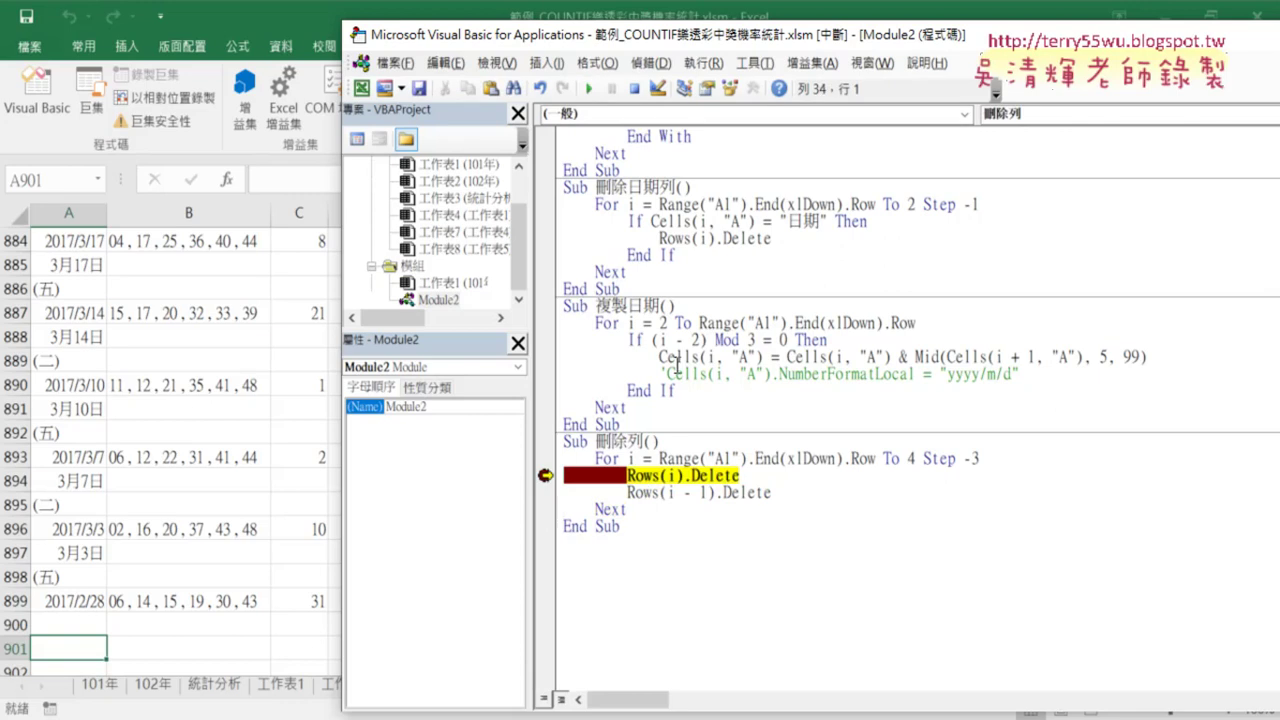
mouse_move(632, 459)
key("F8")
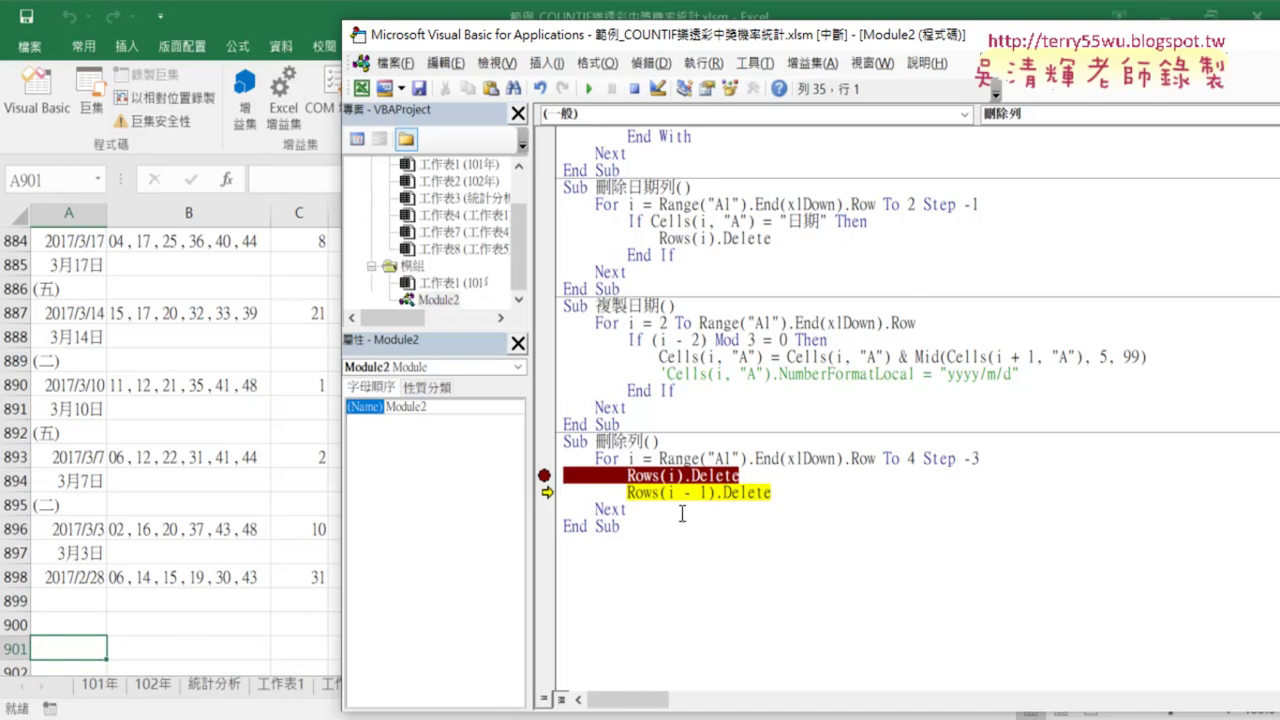
mouse_move(673, 492)
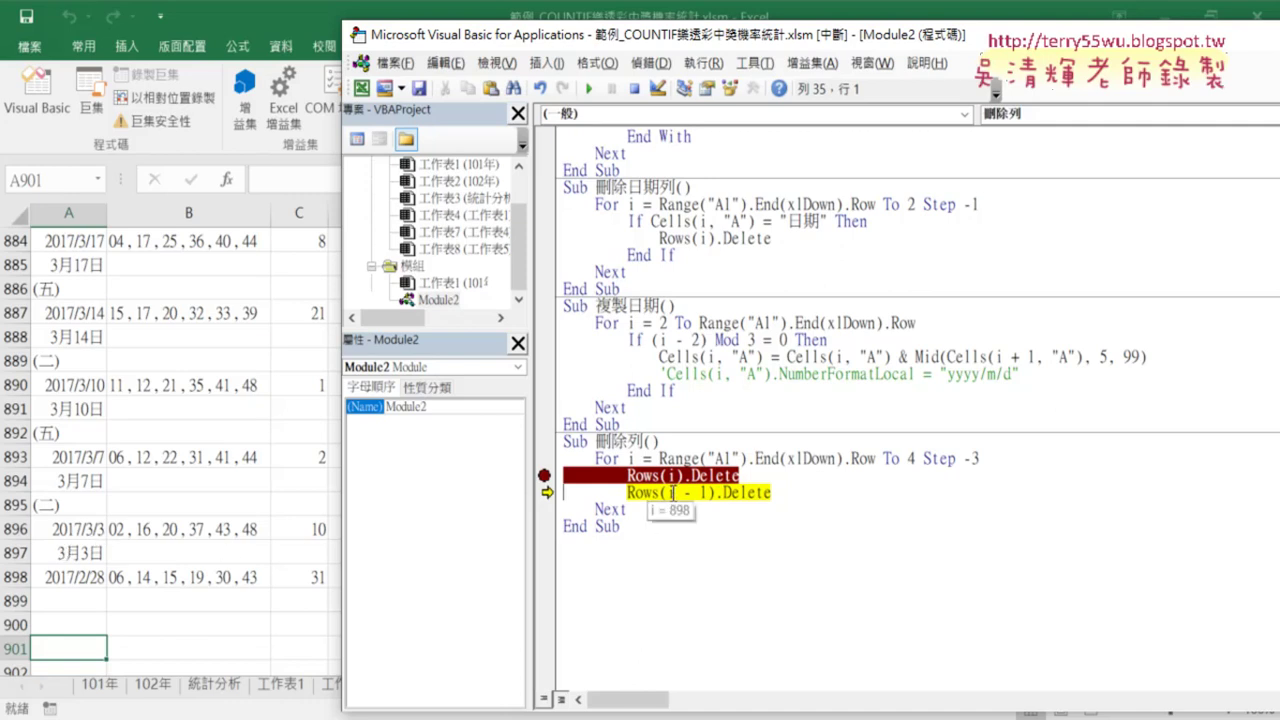
key("F8")
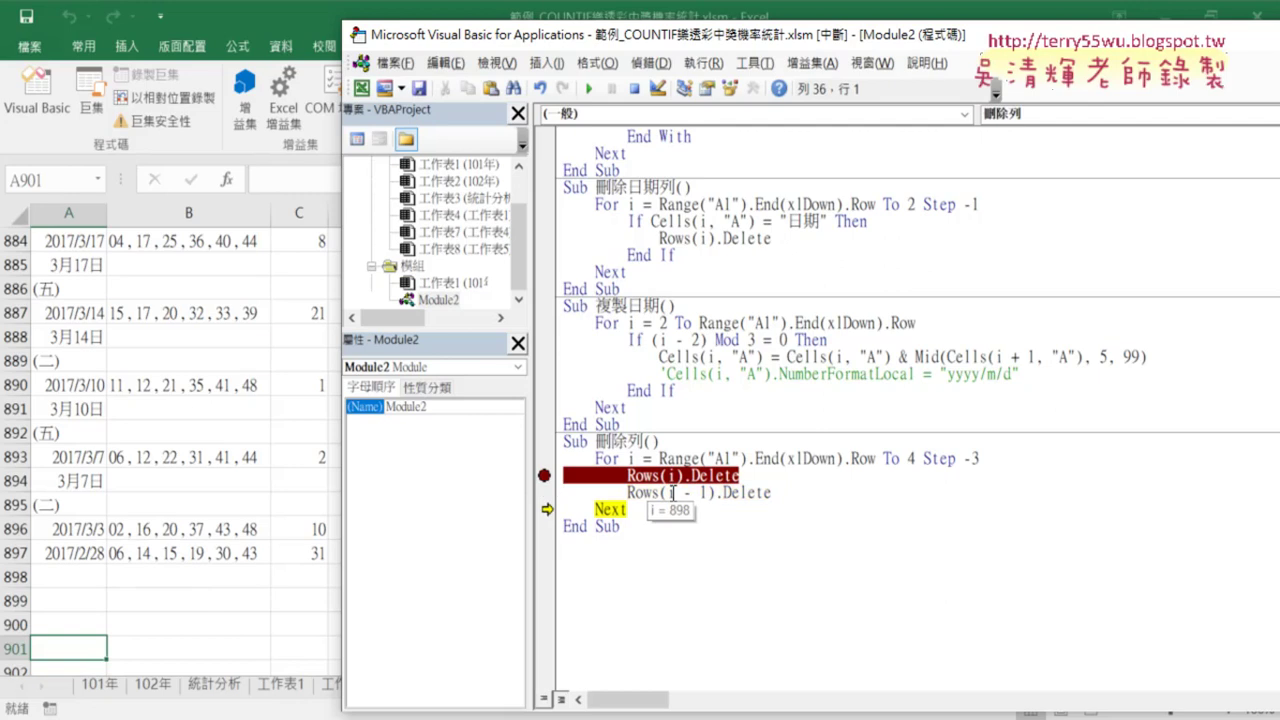
- Continue through several passes, clear the Rows(i).Delete breakpoint, and run 刪除列 to completion
left_click(589, 88)
left_click(589, 88)
left_click(589, 88)
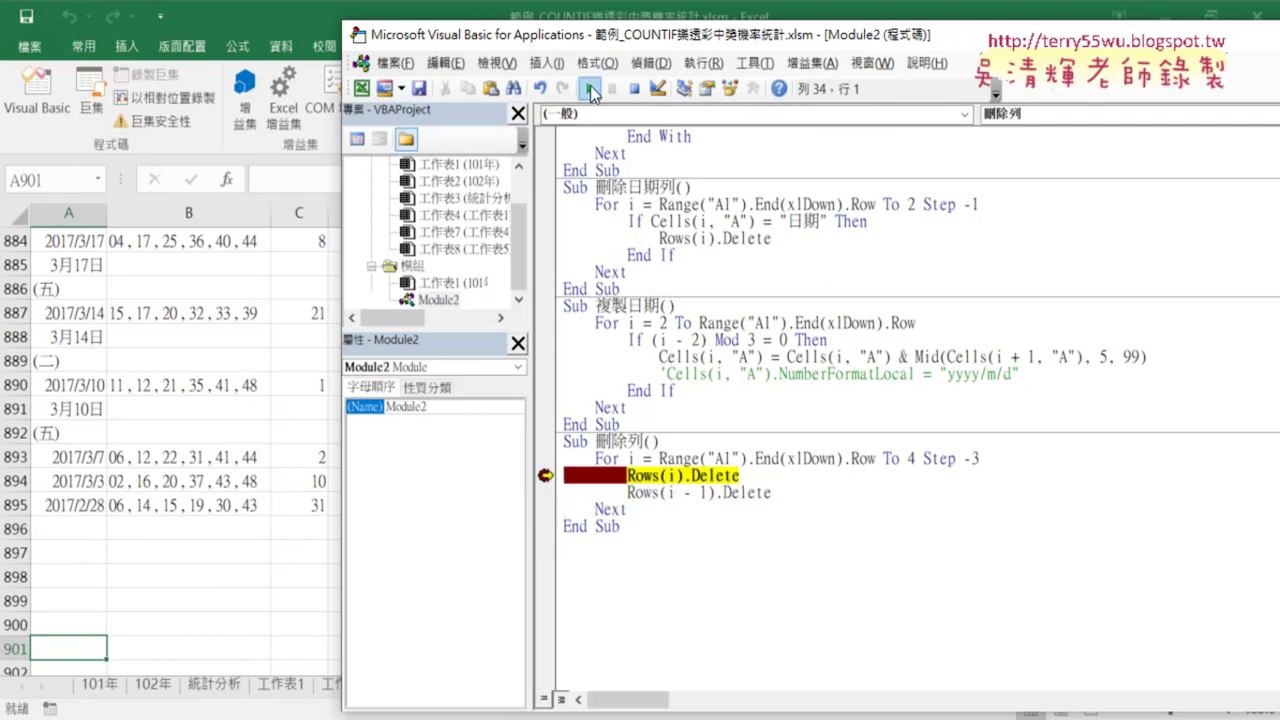
left_click(589, 88)
left_click(589, 88)
left_click(589, 88)
left_click(589, 88)
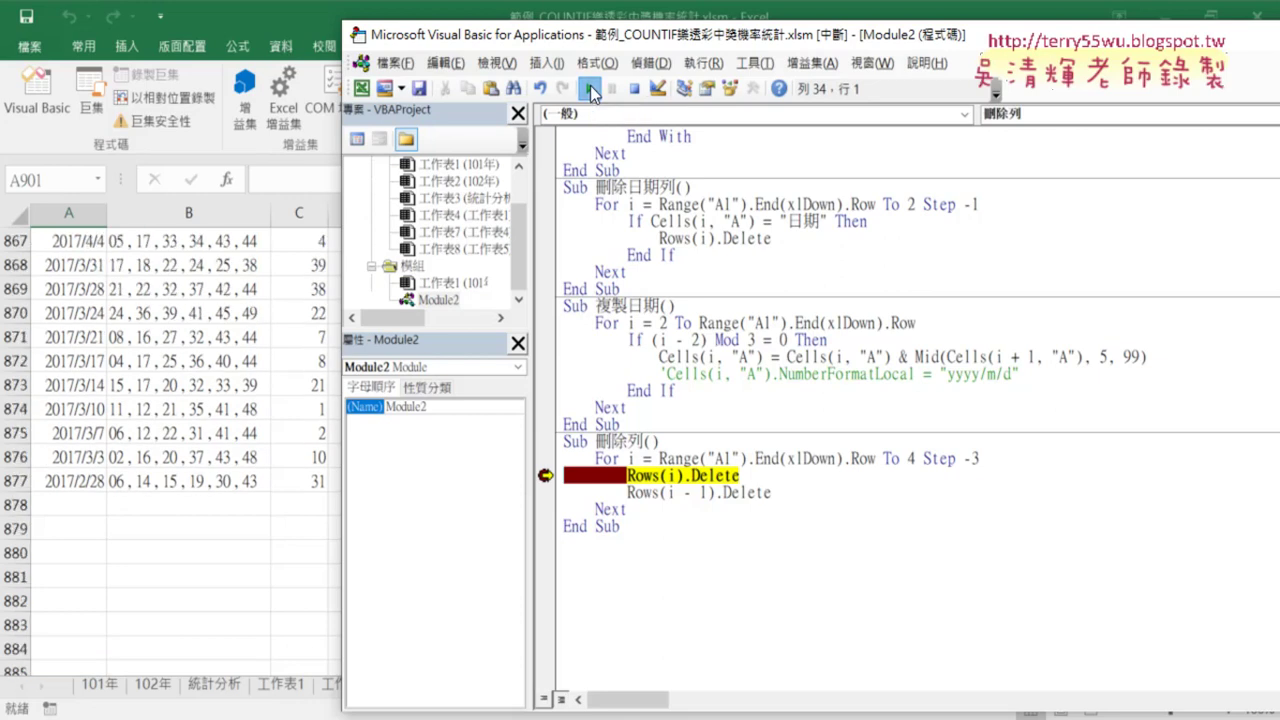
left_click(589, 88)
left_click(589, 88)
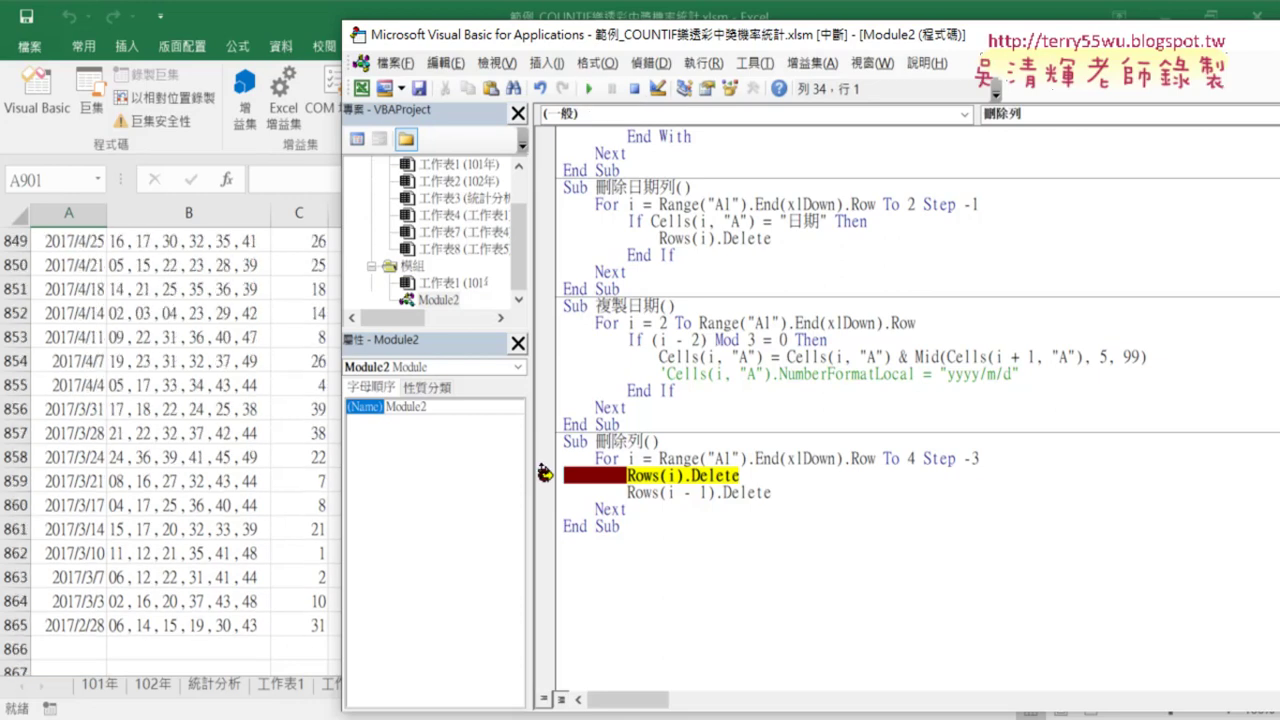
left_click(545, 474)
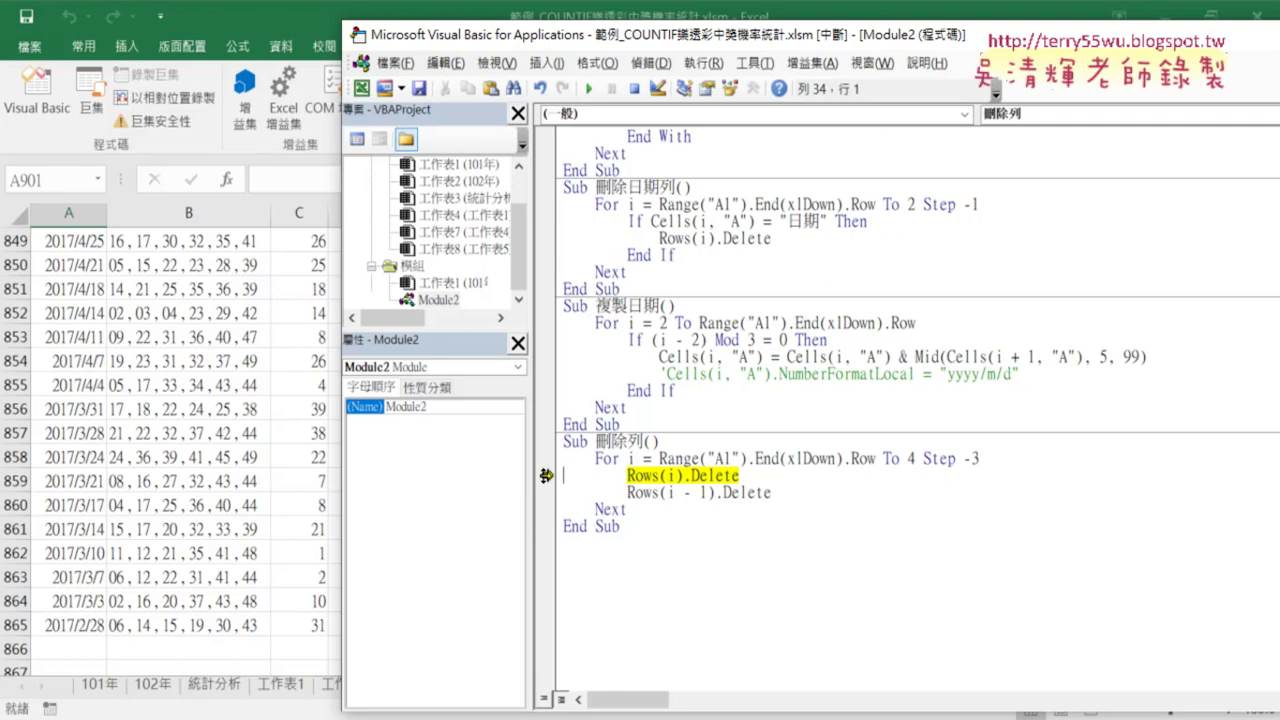
left_click(582, 90)
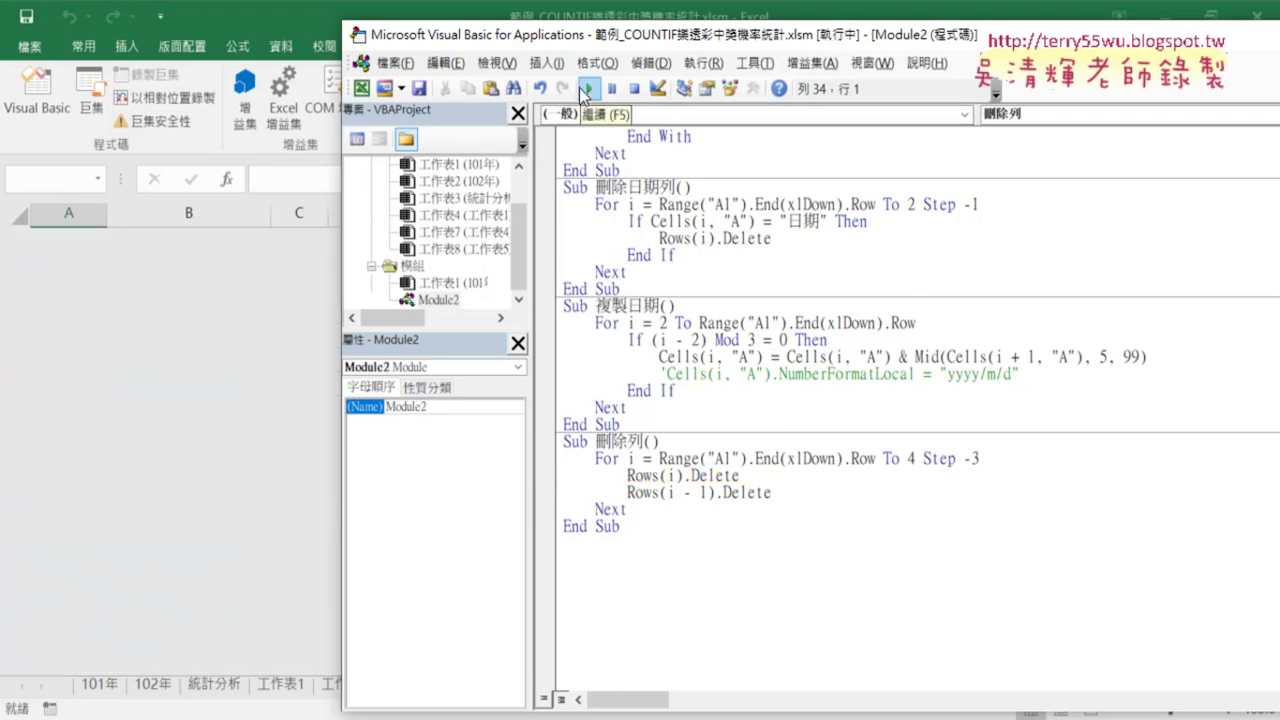
left_click(137, 481)
scroll(137, 481, "up", 1)
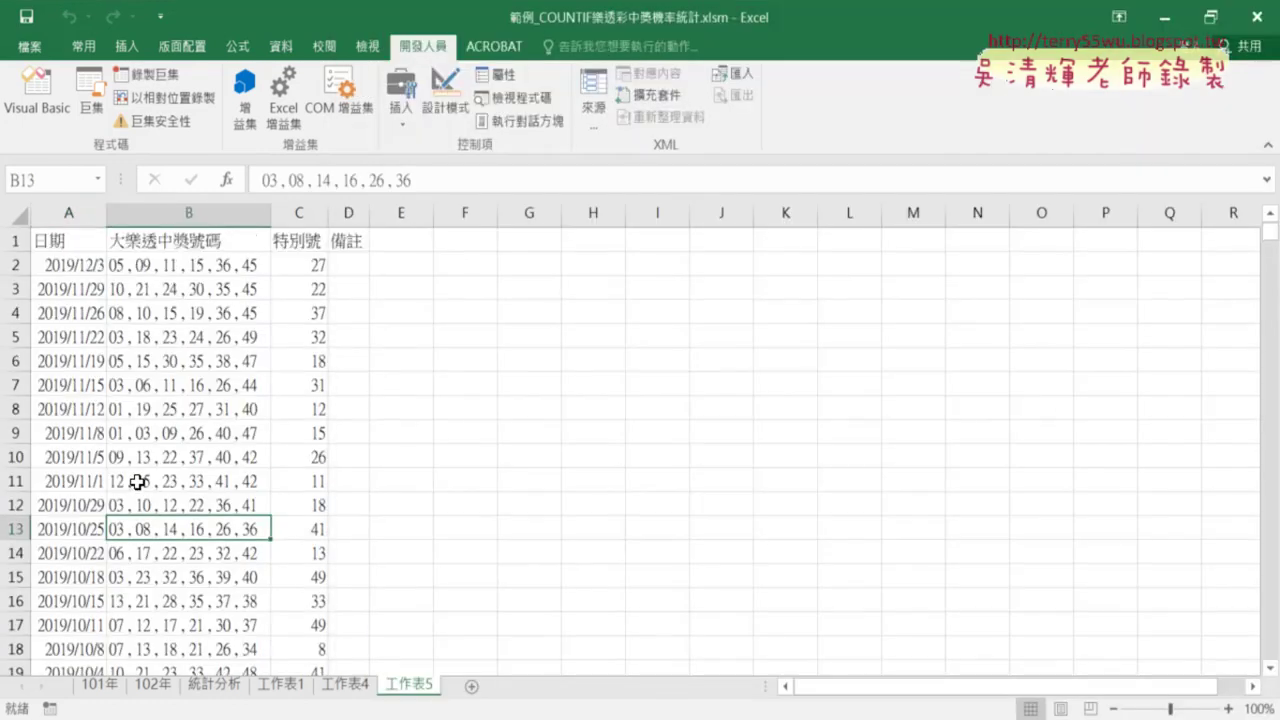